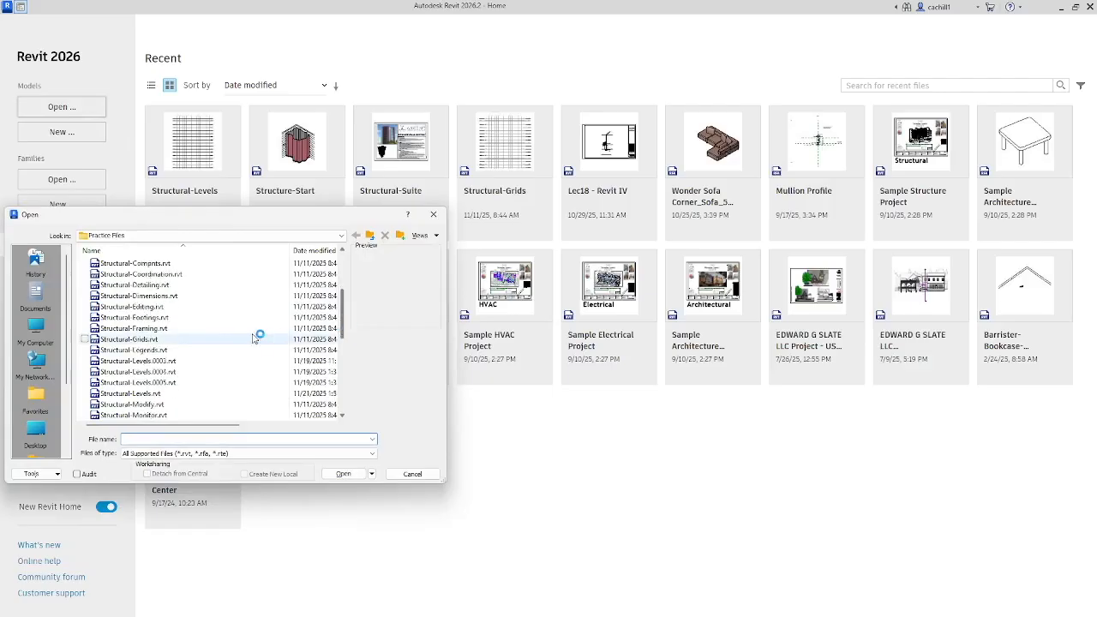
# Open the Structural-Grids.rvt practice file and display its 00 GROUND FLOOR structural plan
pyautogui.click(210, 338)
pyautogui.click(344, 473)
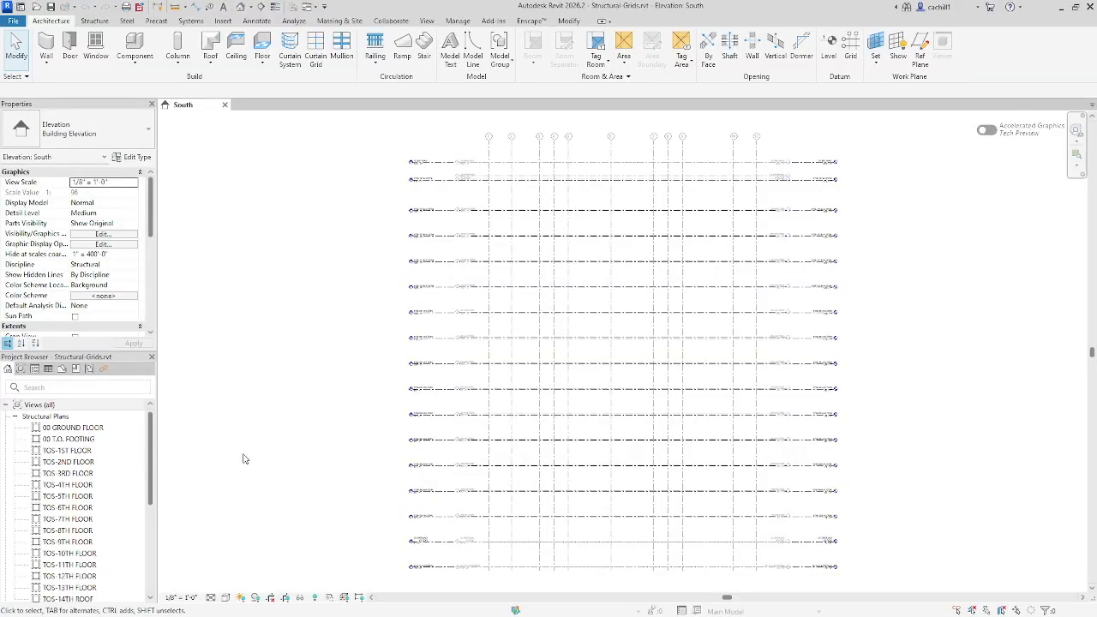
pyautogui.click(107, 428)
pyautogui.doubleClick(107, 428)
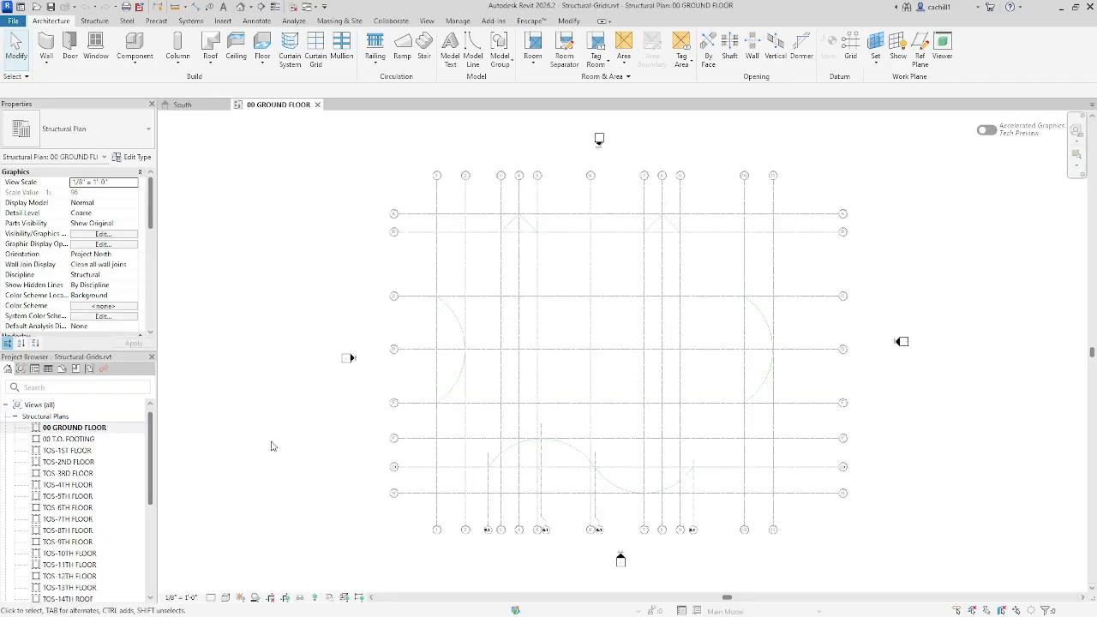
# Hide the imported First-Floor-Structural-Suites.dwg in the ground floor plan through the Visibility/Graphic Overrides
pyautogui.press('v')
pyautogui.press('v')
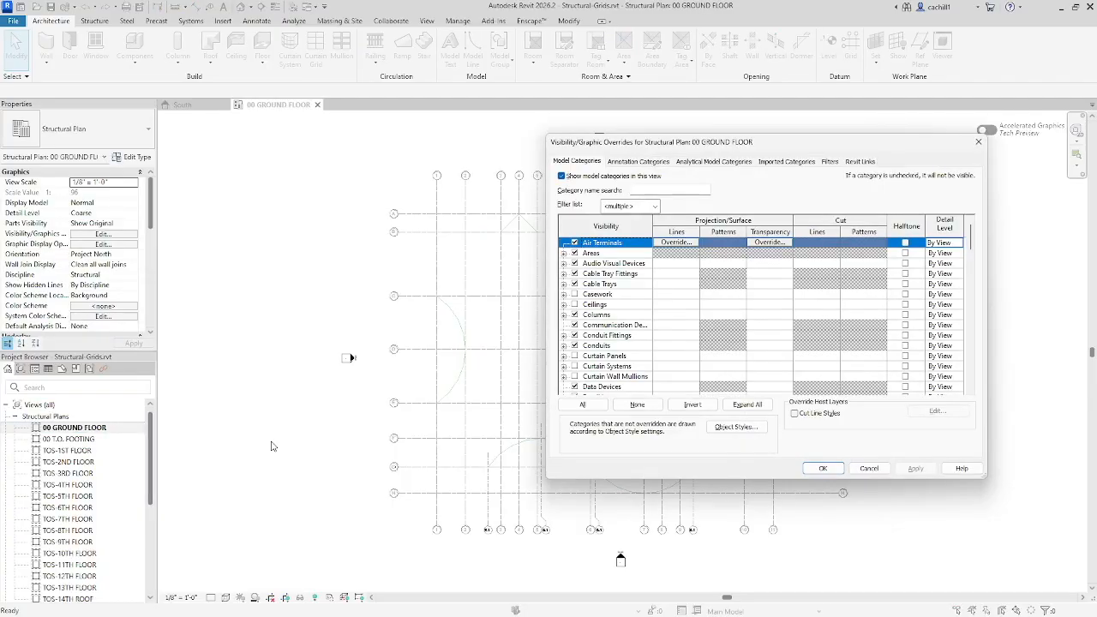
pyautogui.click(780, 162)
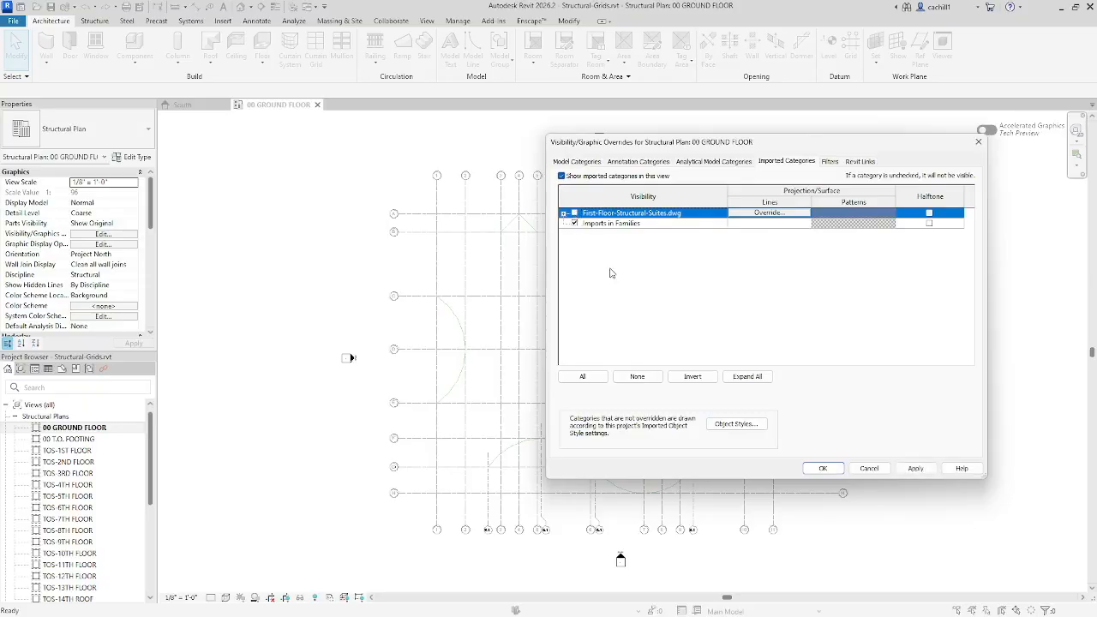
pyautogui.click(822, 468)
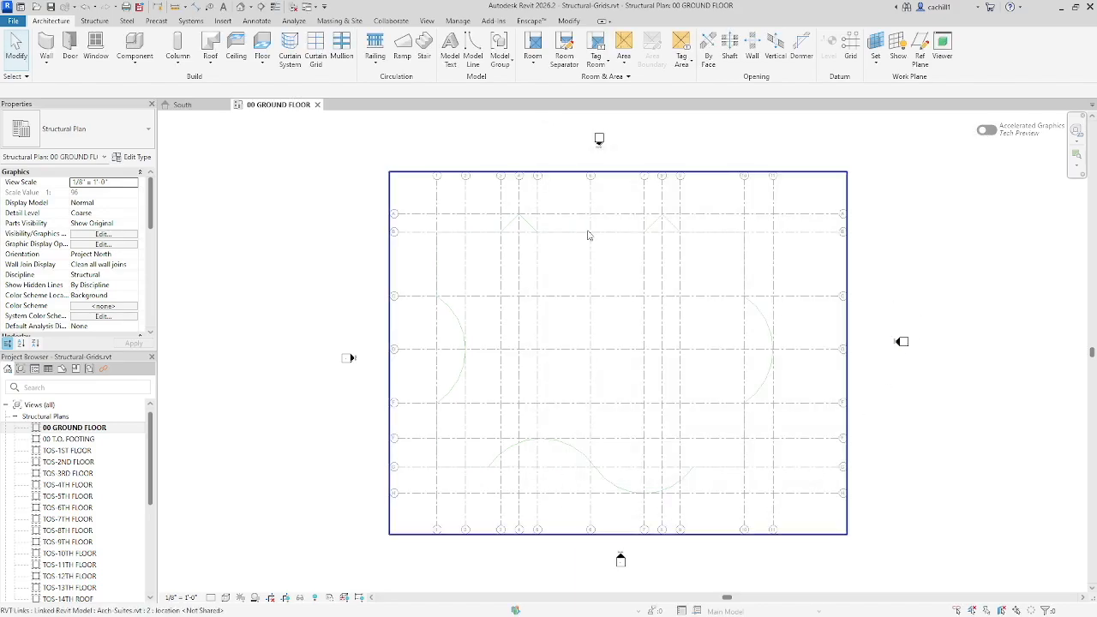
# Create a grid by picking the linked model's uppermost horizontal grid line and name it A
pyautogui.click(105, 24)
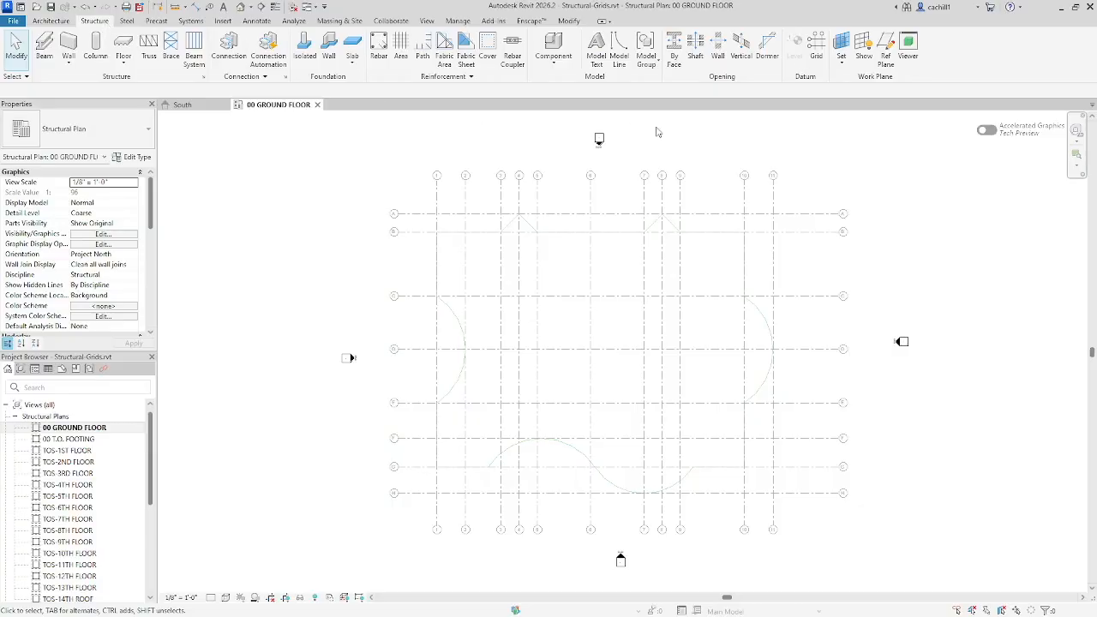
pyautogui.click(815, 53)
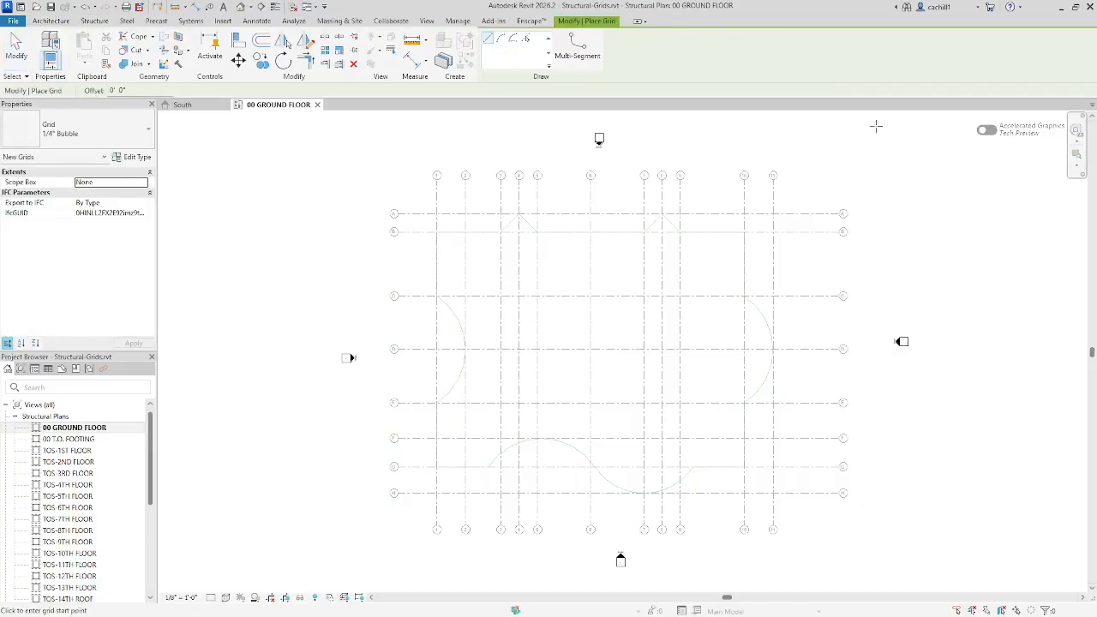
pyautogui.click(526, 38)
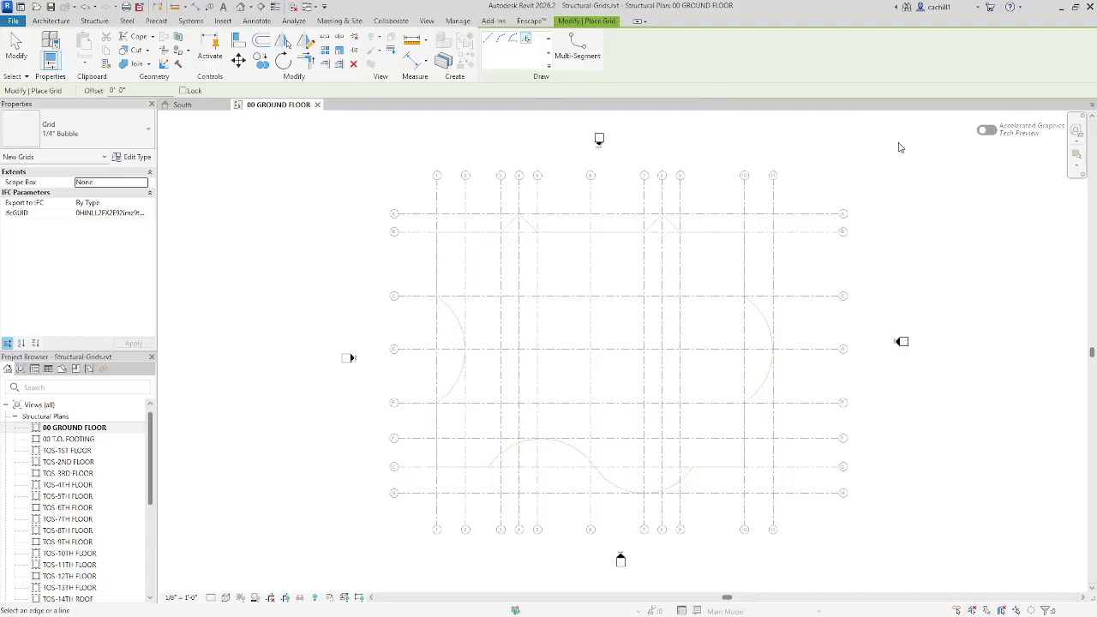
pyautogui.click(435, 213)
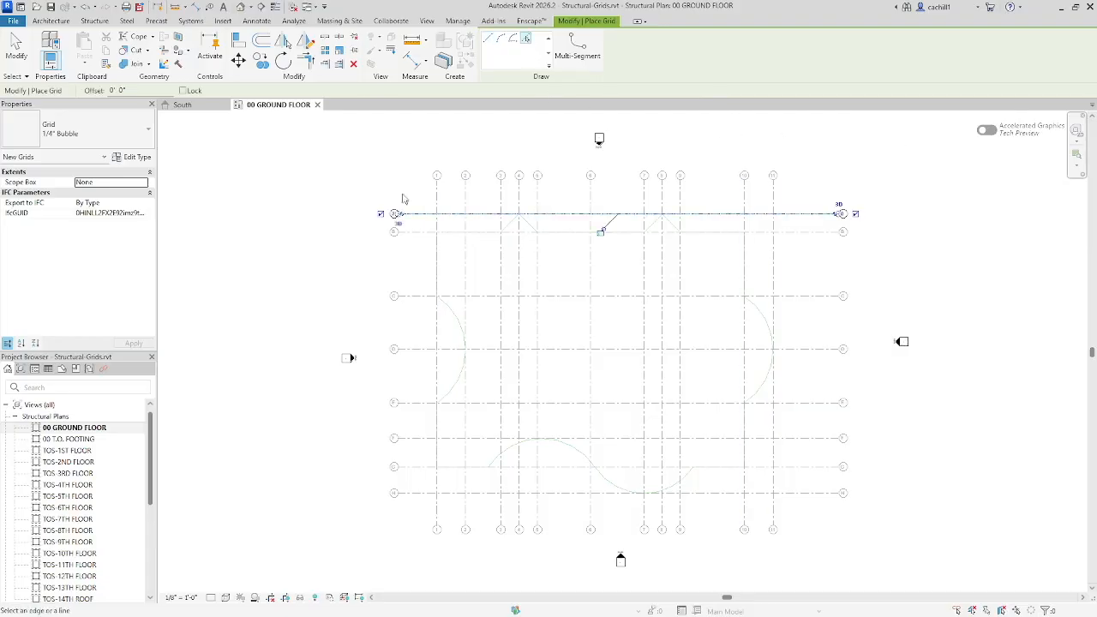
pyautogui.scroll(4, 399, 189)
pyautogui.scroll(3, 407, 217)
pyautogui.click(348, 290)
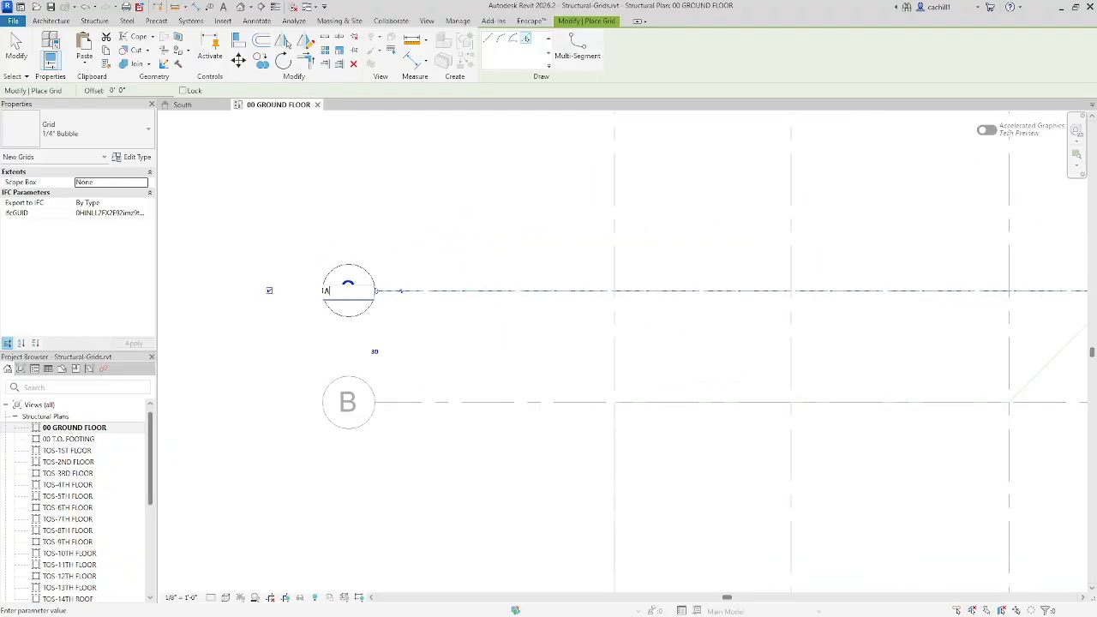
pyautogui.write('A')
pyautogui.press('Return')
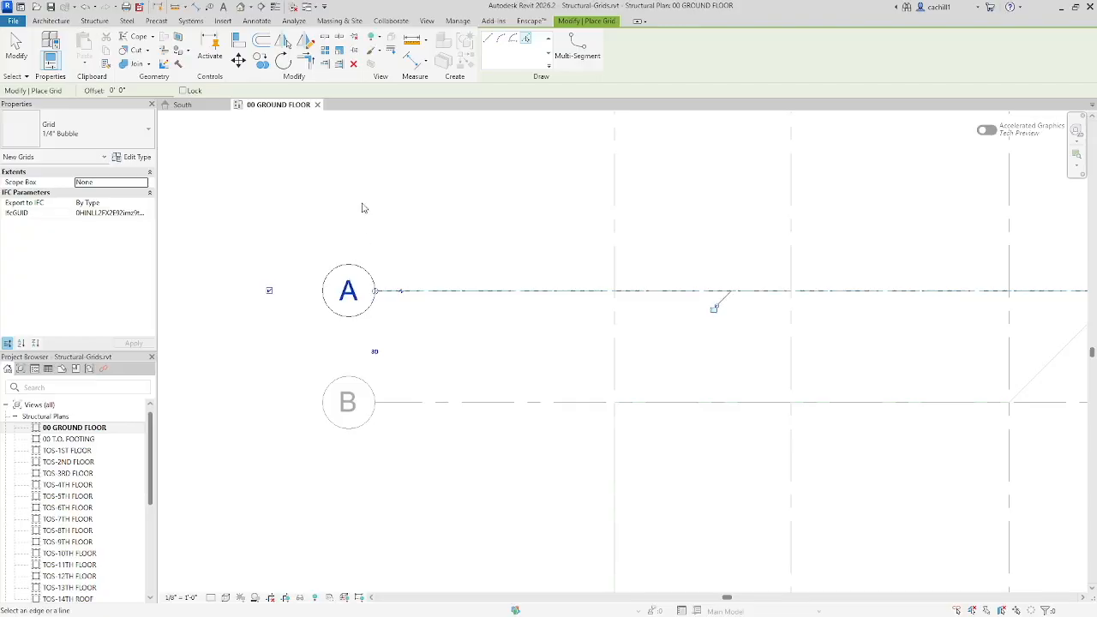
# Create grids B, C, D and E by picking the matching horizontal grid lines of the linked model
pyautogui.click(447, 406)
pyautogui.scroll(-1, 431, 377)
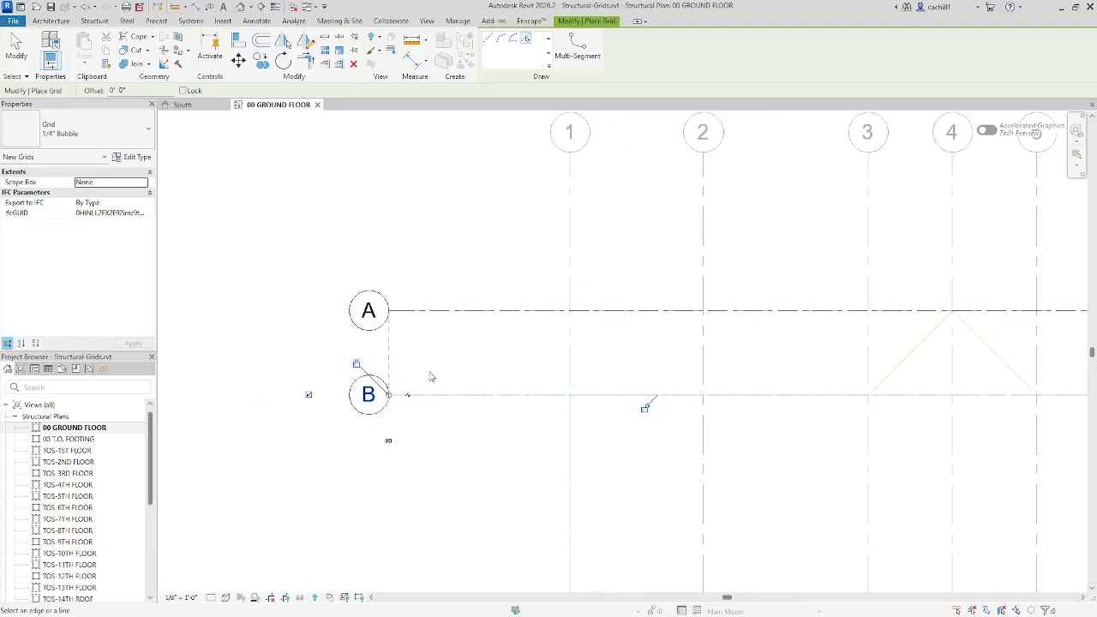
pyautogui.moveTo(445, 455); pyautogui.dragTo(417, 269, button='middle')
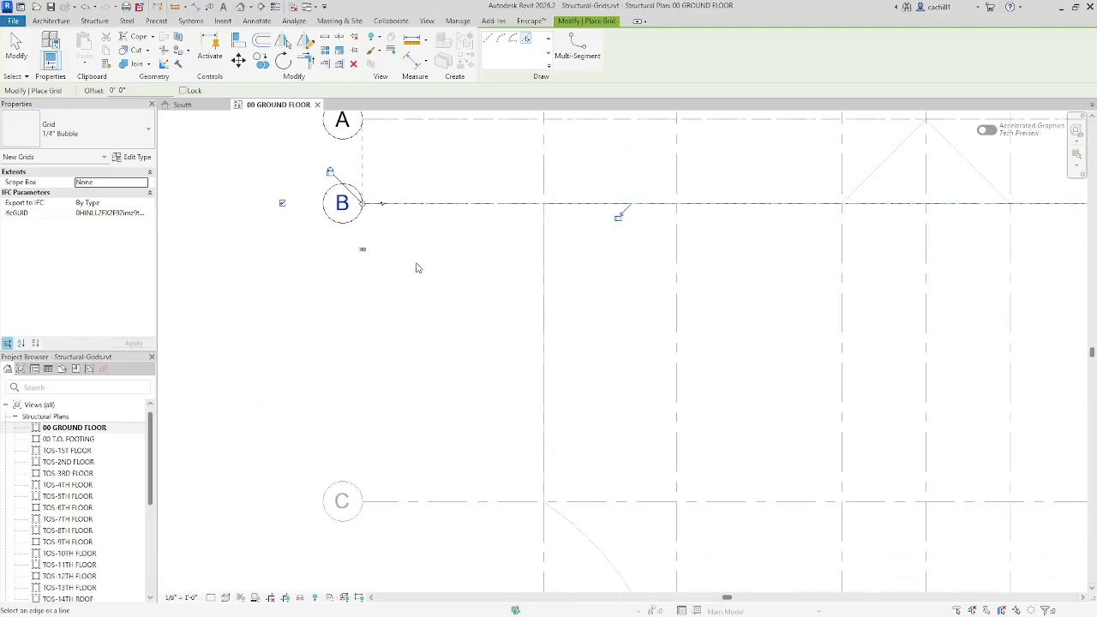
pyautogui.scroll(-1, 417, 268)
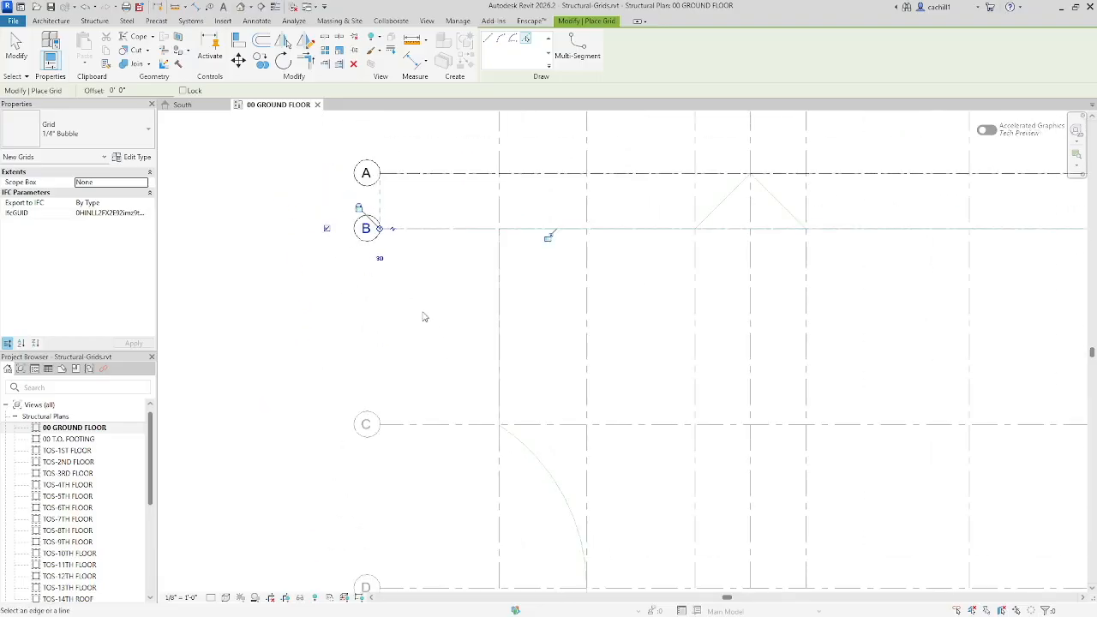
pyautogui.click(442, 425)
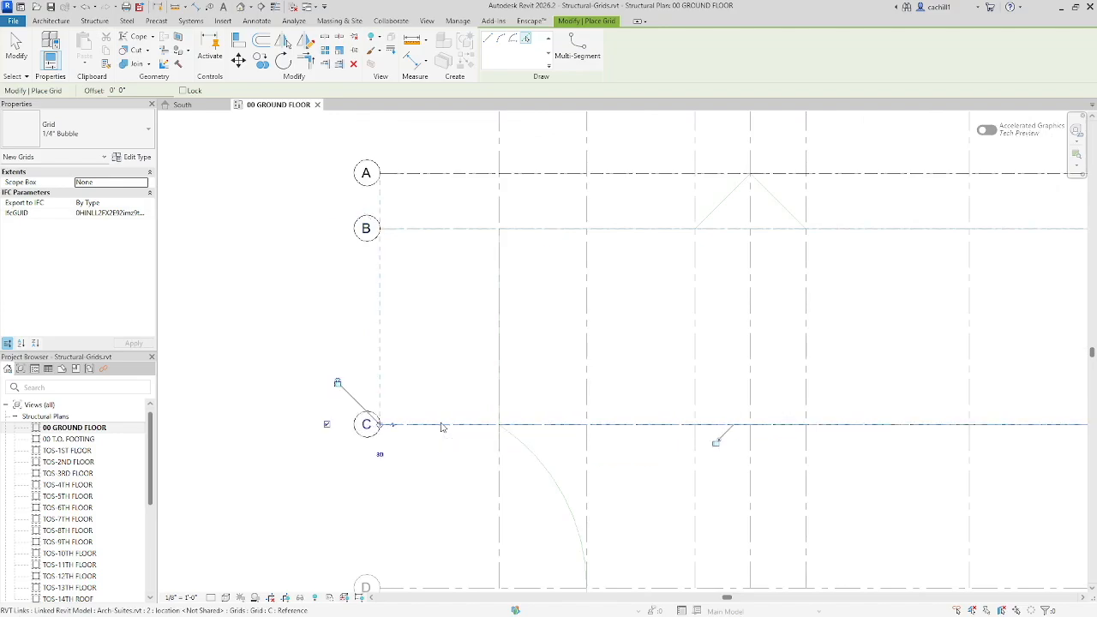
pyautogui.scroll(-1, 441, 410)
pyautogui.moveTo(440, 414); pyautogui.dragTo(385, 281, button='middle')
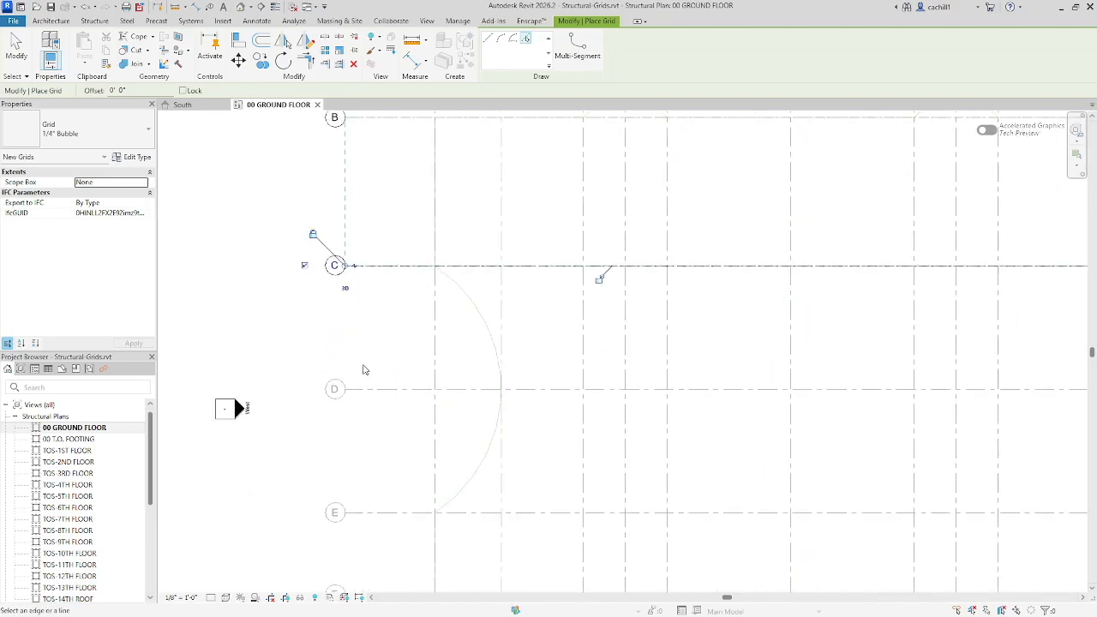
pyautogui.click(370, 391)
pyautogui.moveTo(387, 468); pyautogui.dragTo(372, 357, button='middle')
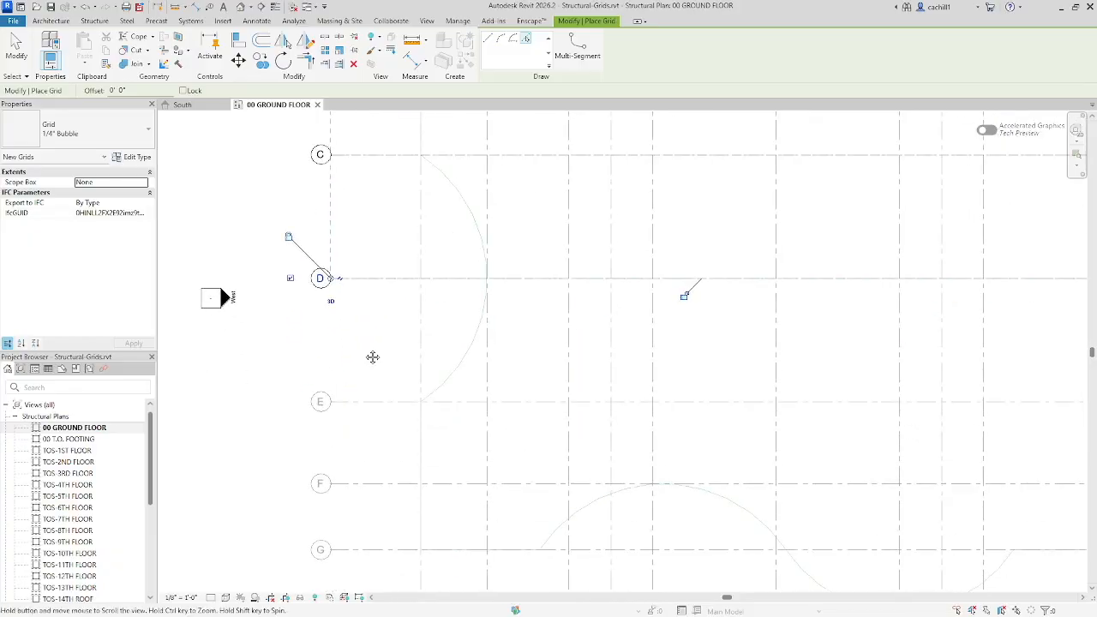
pyautogui.click(368, 401)
pyautogui.moveTo(386, 465); pyautogui.dragTo(397, 354, button='middle')
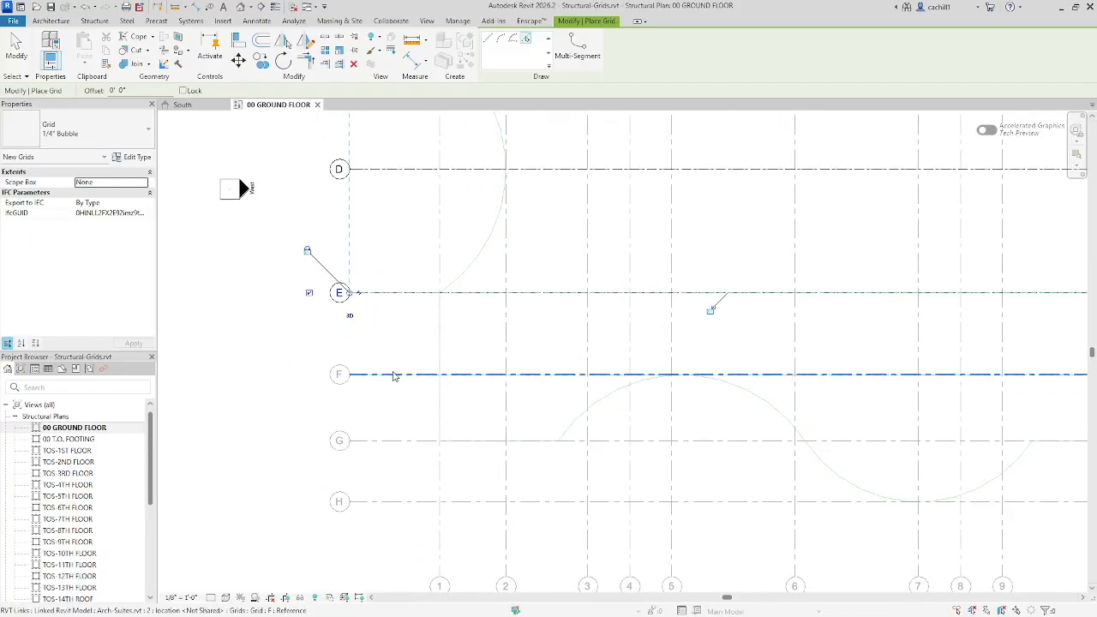
# Create grids F, G and H from the remaining horizontal linked grid lines and end the Grid command
pyautogui.click(392, 375)
pyautogui.moveTo(406, 426); pyautogui.dragTo(415, 363, button='middle')
pyautogui.click(411, 378)
pyautogui.click(411, 440)
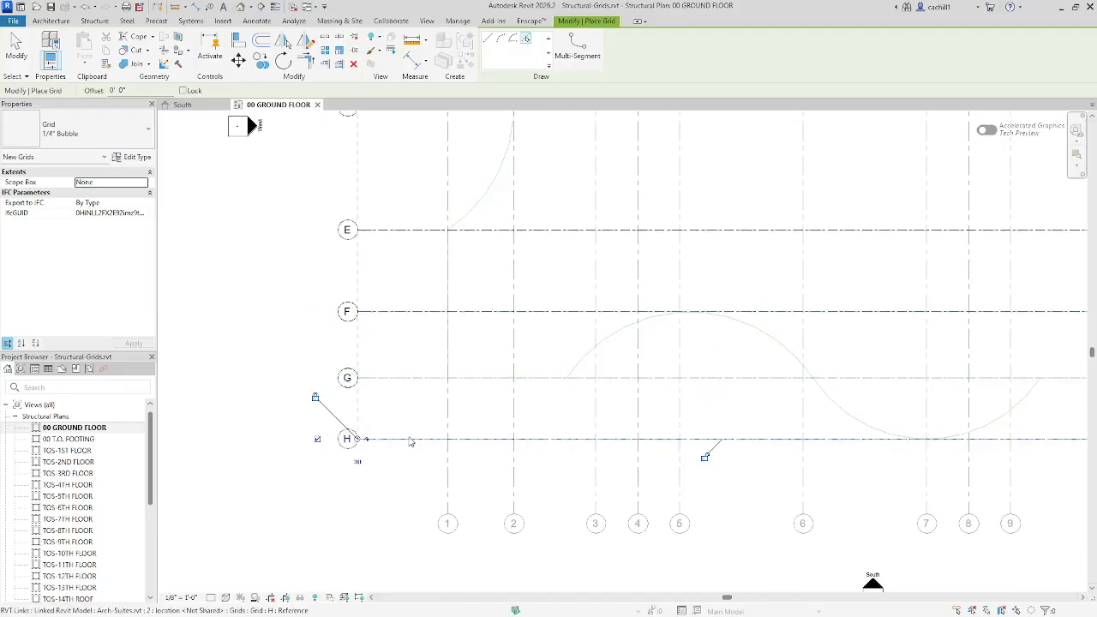
pyautogui.scroll(-5, 407, 438)
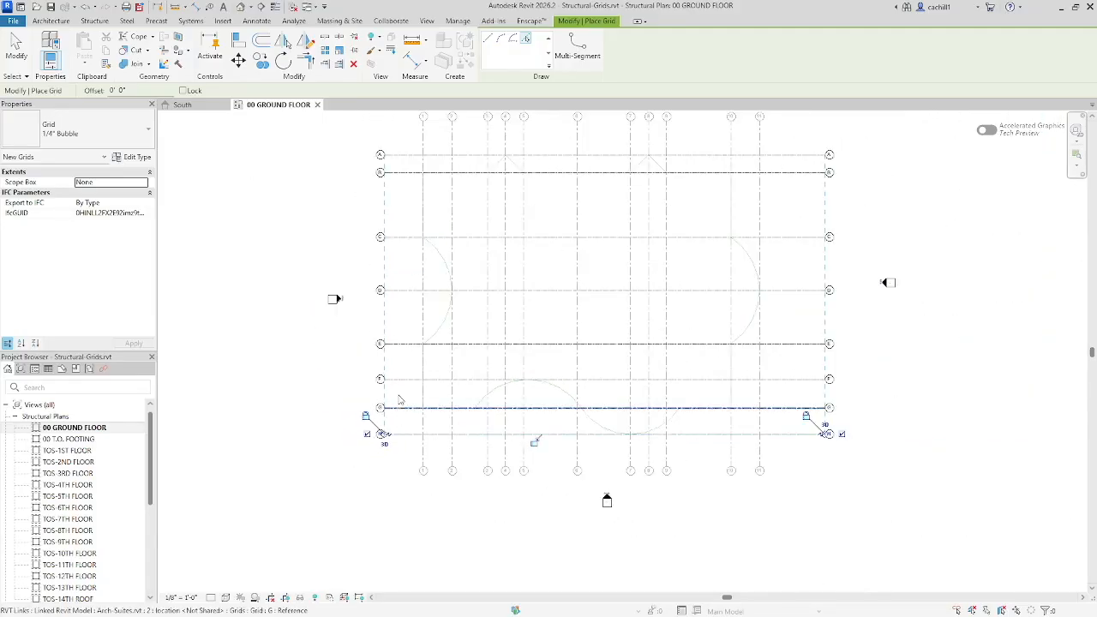
pyautogui.moveTo(397, 372); pyautogui.dragTo(385, 459, button='middle')
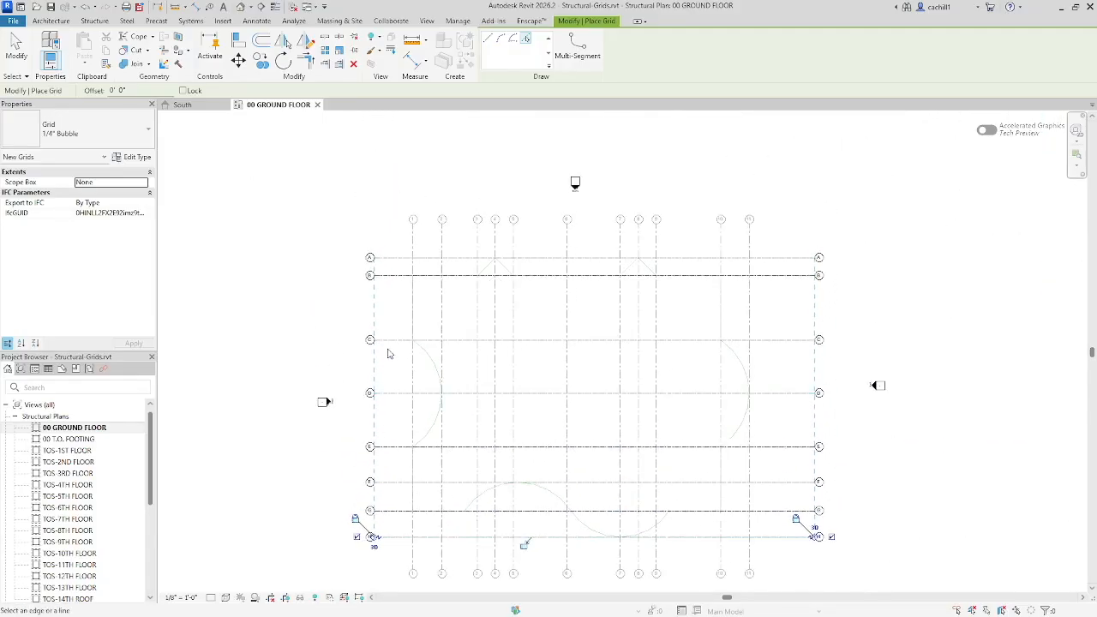
pyautogui.click(17, 51)
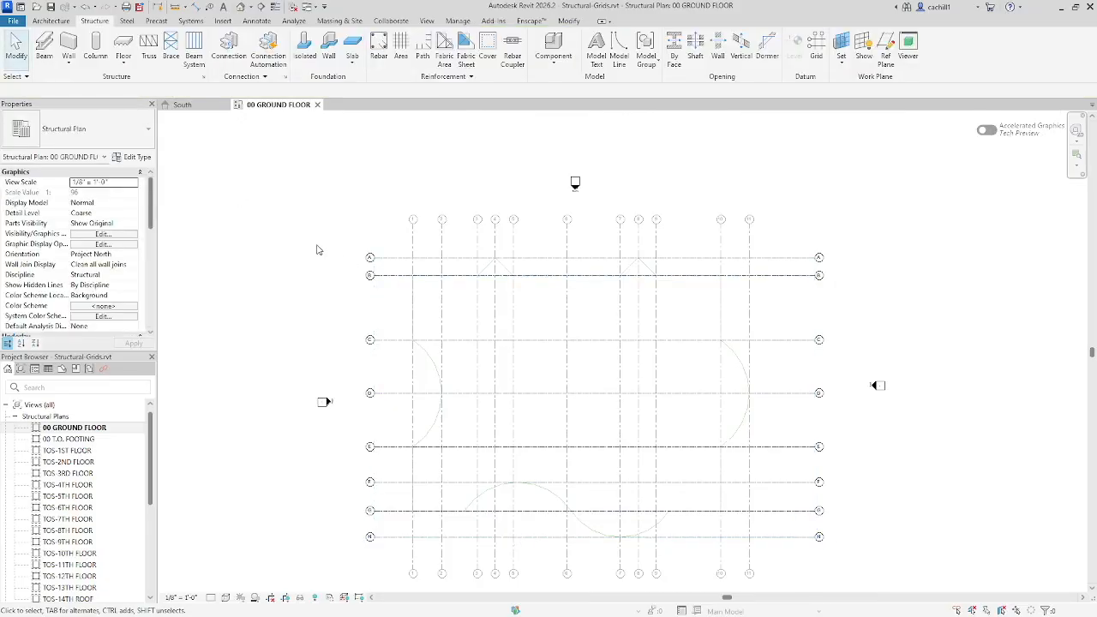
# Create a grid by picking the linked model's first vertical grid line and name it 1
pyautogui.scroll(3, 422, 237)
pyautogui.scroll(4, 423, 237)
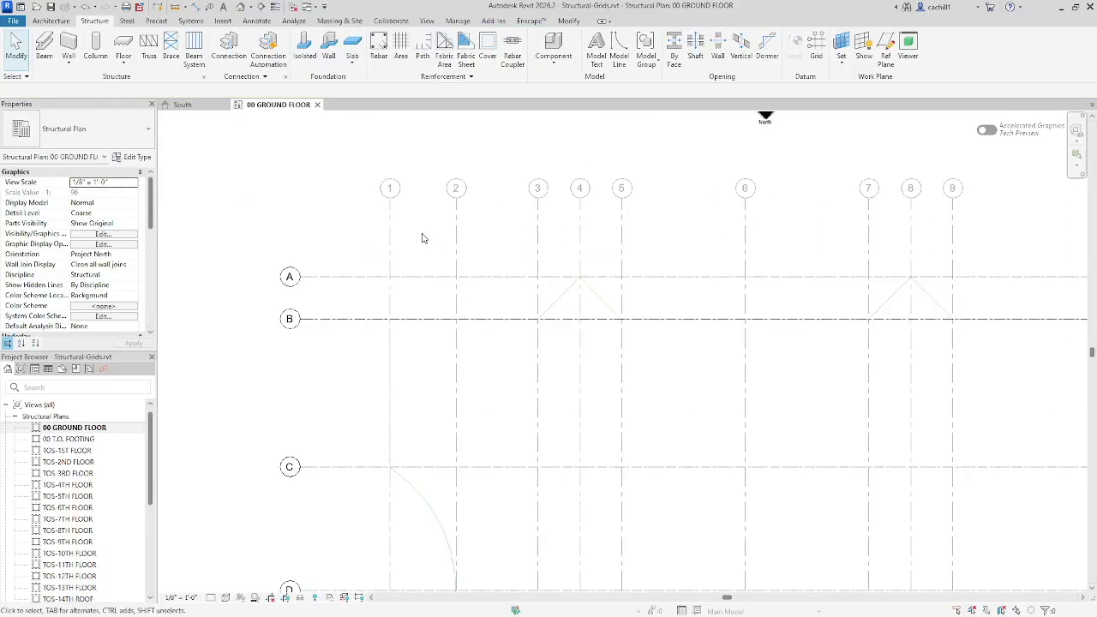
pyautogui.moveTo(423, 252); pyautogui.dragTo(368, 292, button='middle')
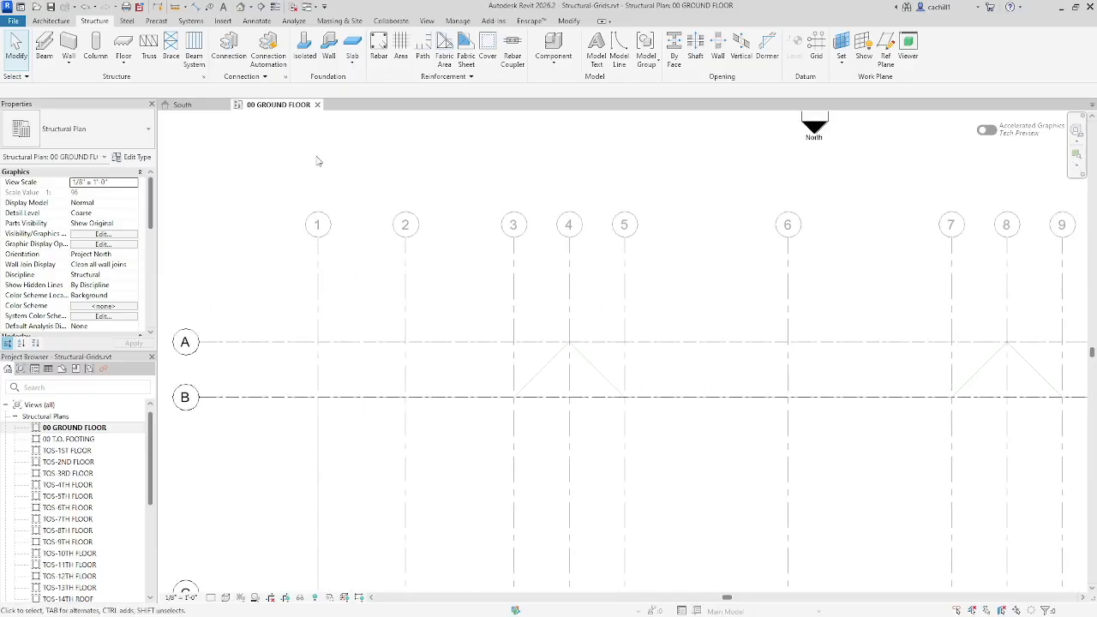
pyautogui.click(819, 49)
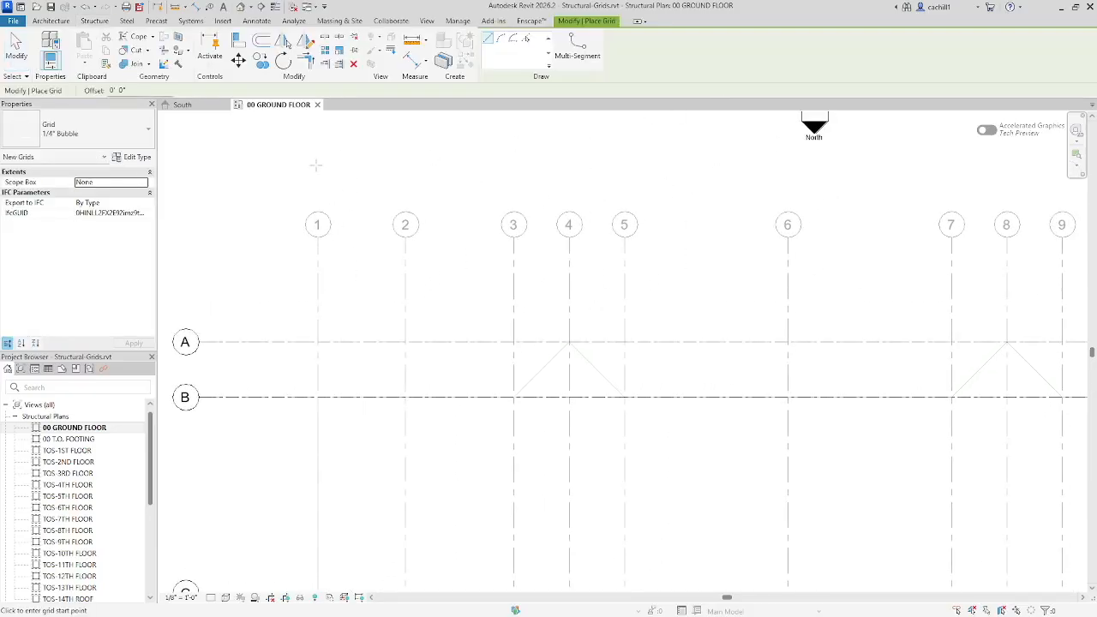
pyautogui.click(526, 38)
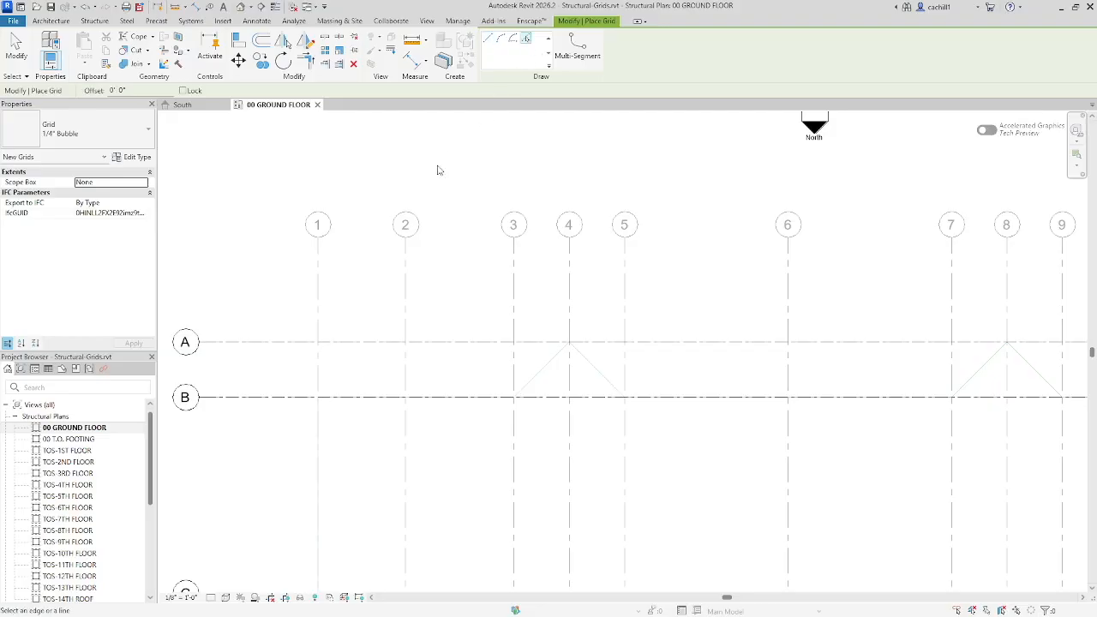
pyautogui.click(318, 288)
pyautogui.click(318, 224)
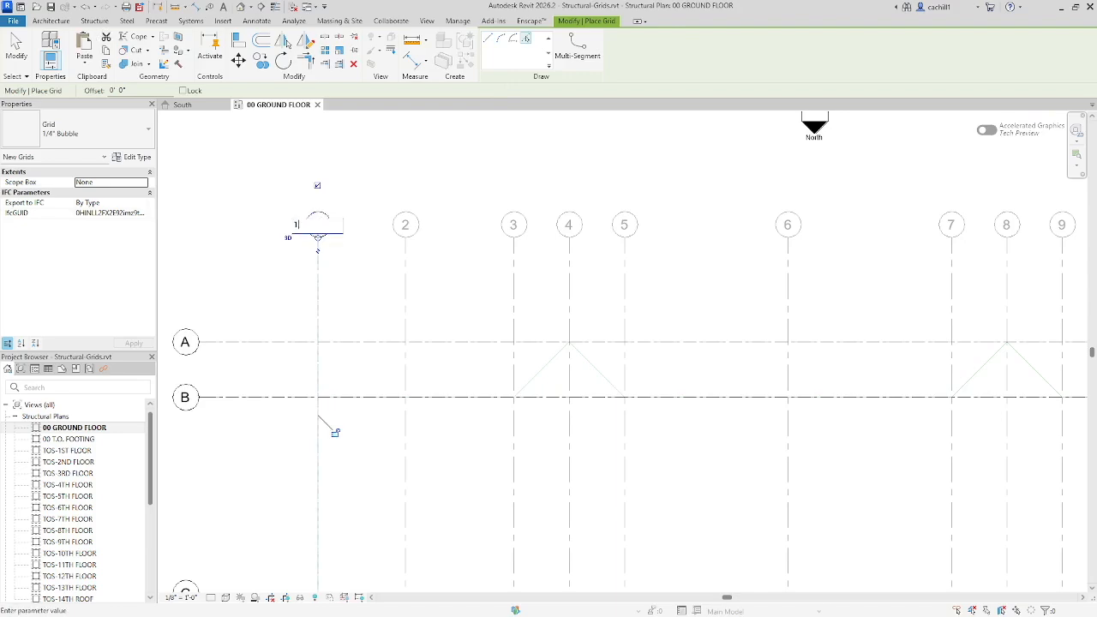
pyautogui.press('Return')
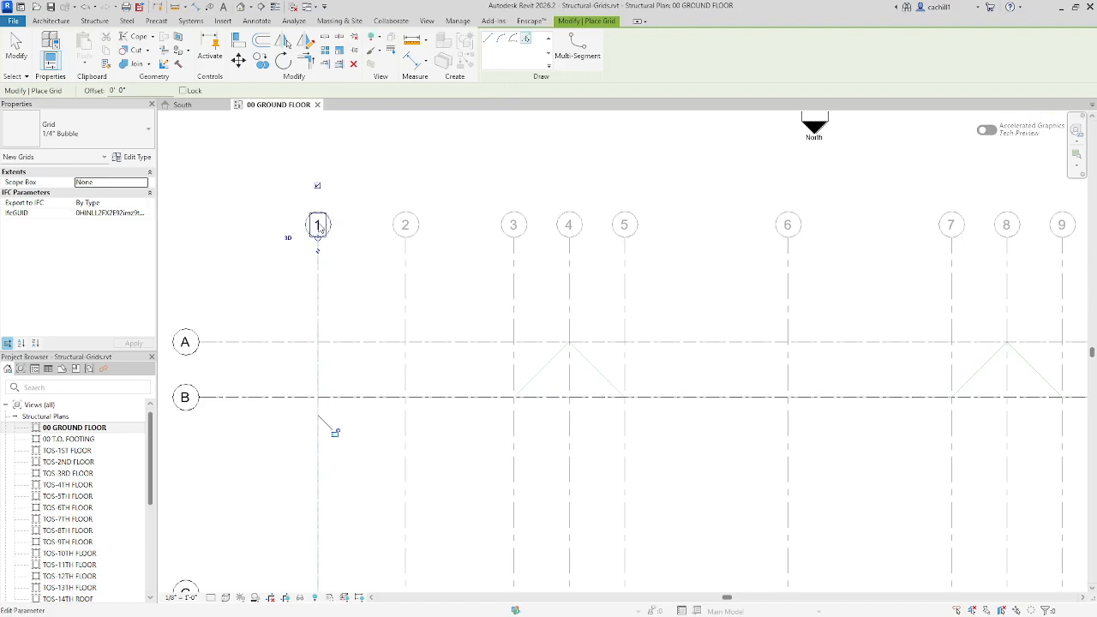
# Create grids 2, 3, 4 and 5 by picking the matching vertical grid lines of the linked model
pyautogui.click(408, 283)
pyautogui.click(512, 281)
pyautogui.click(570, 285)
pyautogui.click(627, 284)
# Create grids 6, 7, 8 and 9 from the next vertical linked grid lines
pyautogui.moveTo(740, 277); pyautogui.dragTo(529, 271, button='middle')
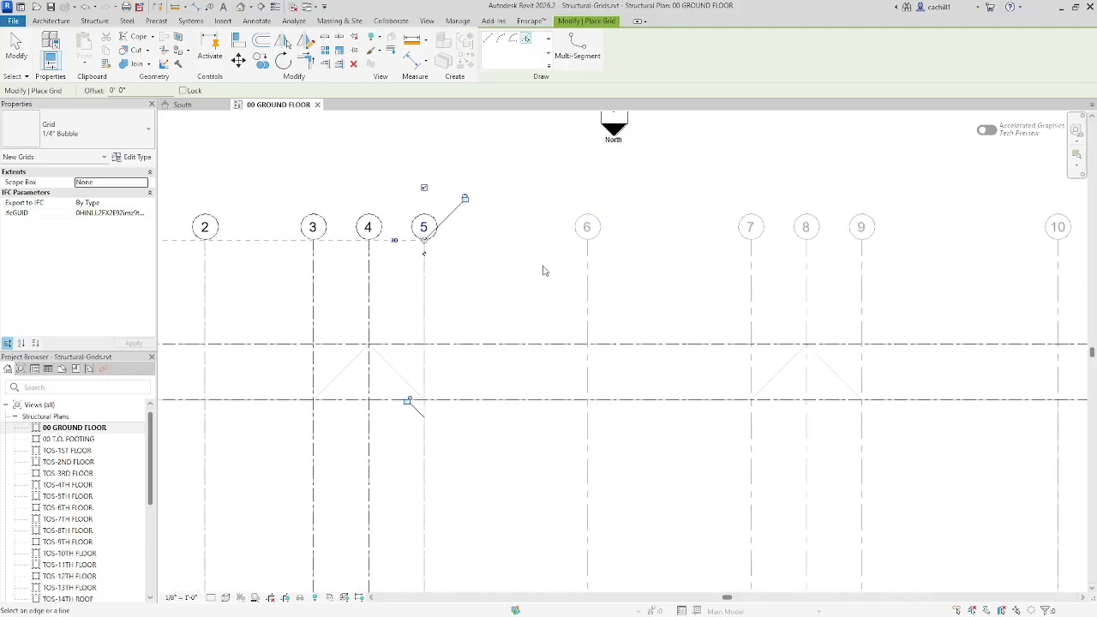
pyautogui.click(588, 283)
pyautogui.click(751, 284)
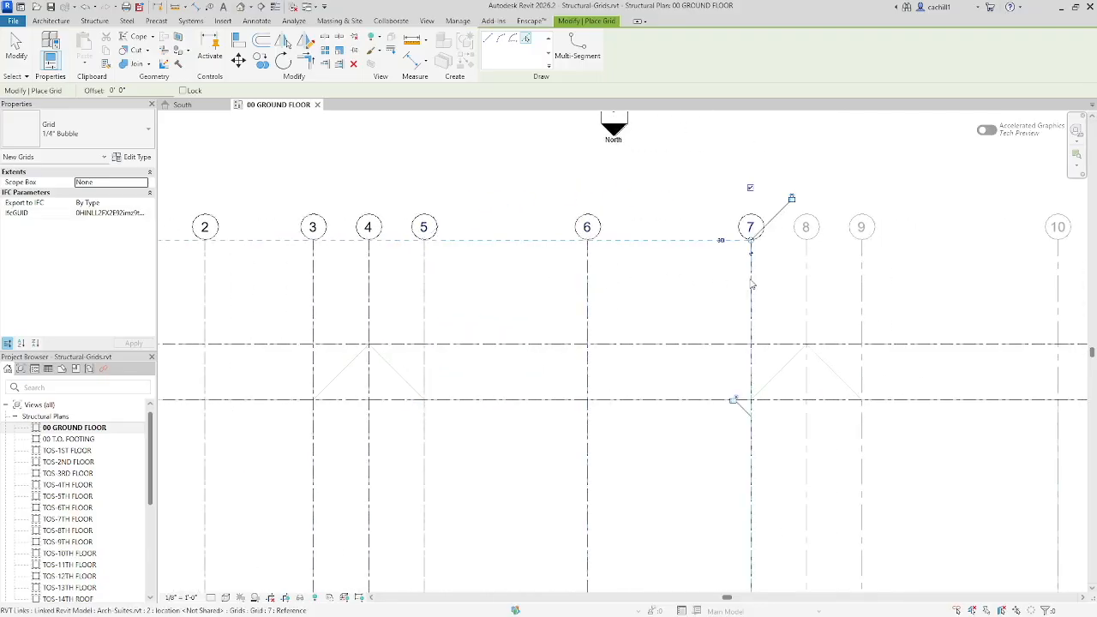
pyautogui.click(806, 283)
pyautogui.click(863, 273)
# Create grids 10 and 11 from the last two vertical linked grid lines and end the Grid command
pyautogui.scroll(-4, 856, 257)
pyautogui.moveTo(917, 272); pyautogui.dragTo(746, 273, button='middle')
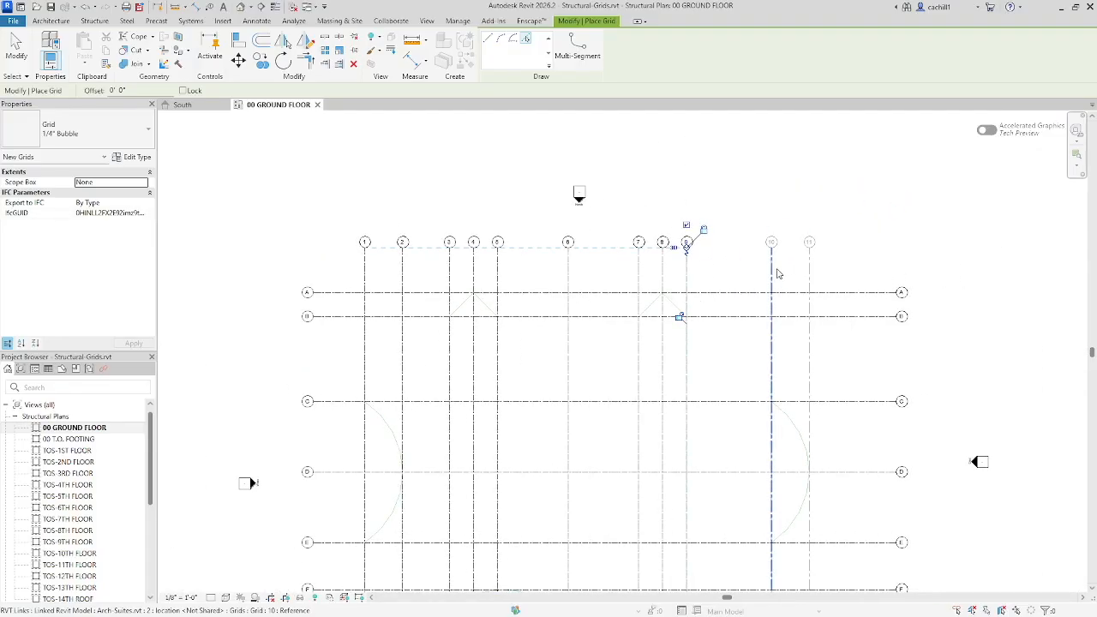
pyautogui.click(773, 270)
pyautogui.click(808, 269)
pyautogui.click(19, 51)
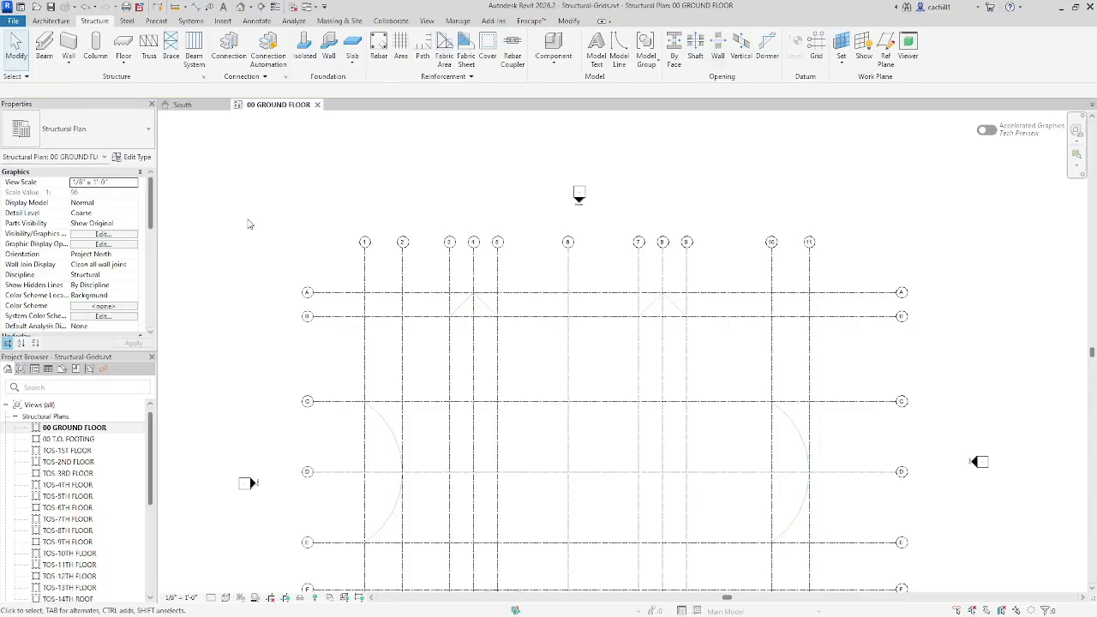
pyautogui.press('z')
pyautogui.press('f')
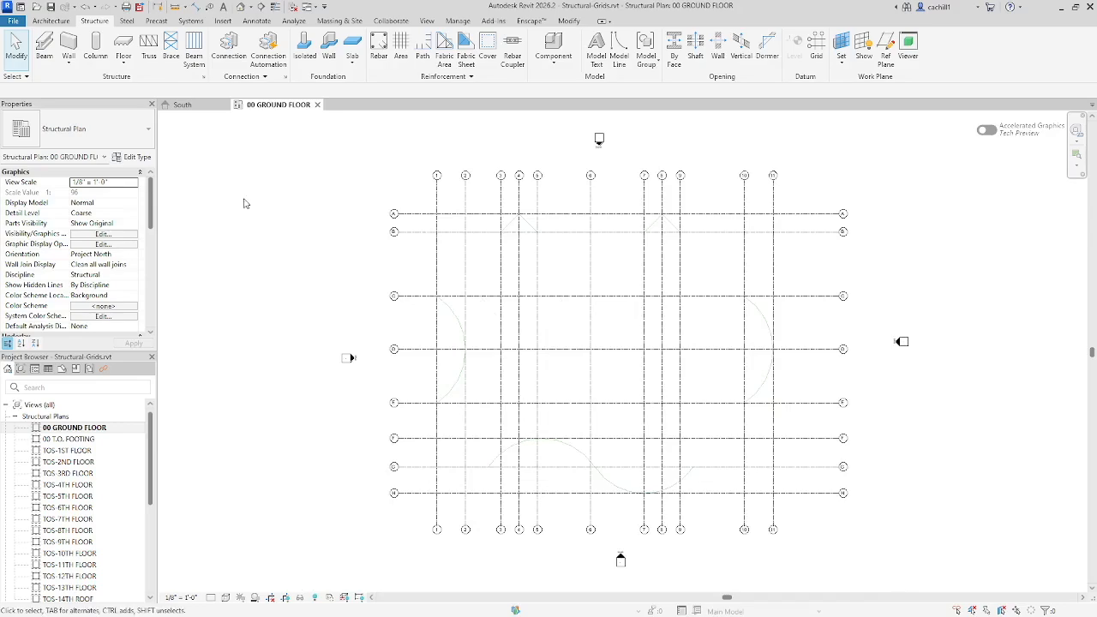
# Open the default 3D view and show the grids at the 00 GROUND FLOOR level
pyautogui.click(240, 7)
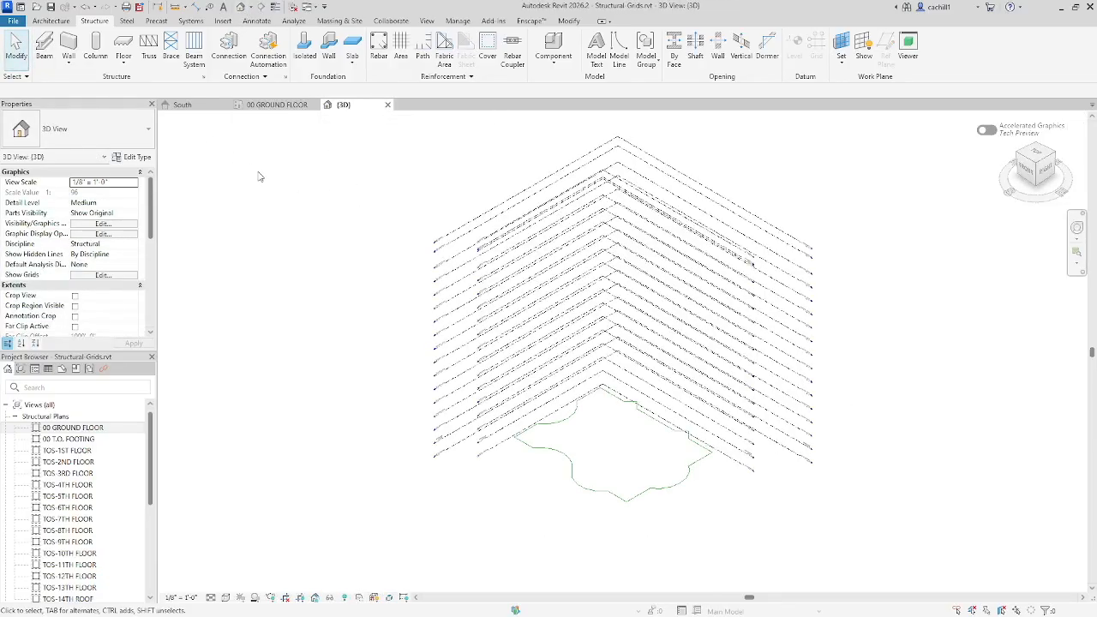
pyautogui.click(134, 275)
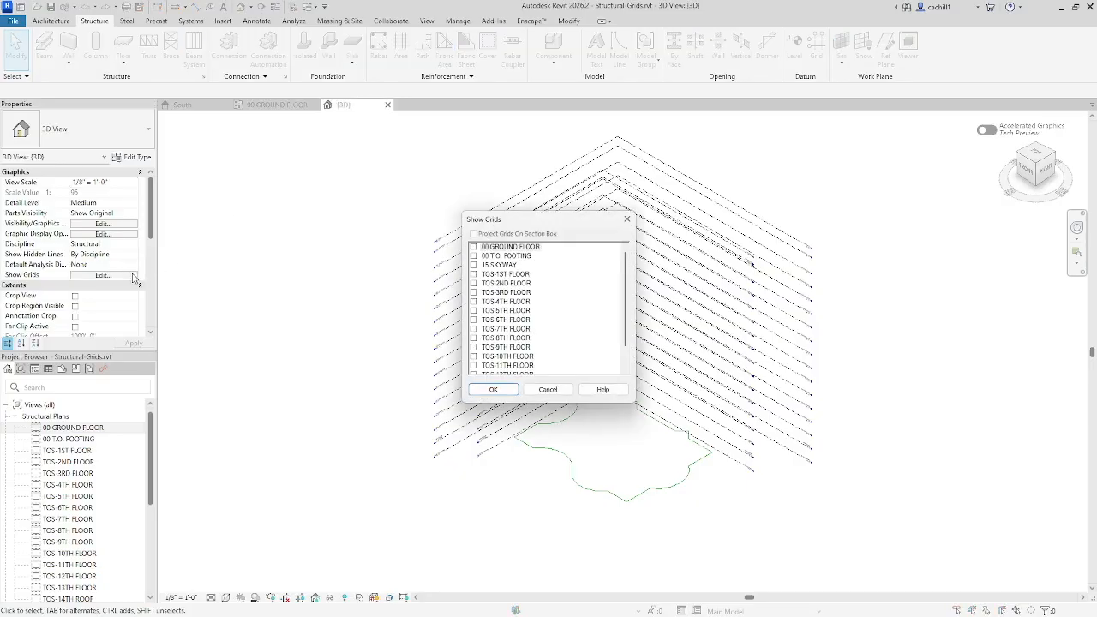
pyautogui.click(473, 247)
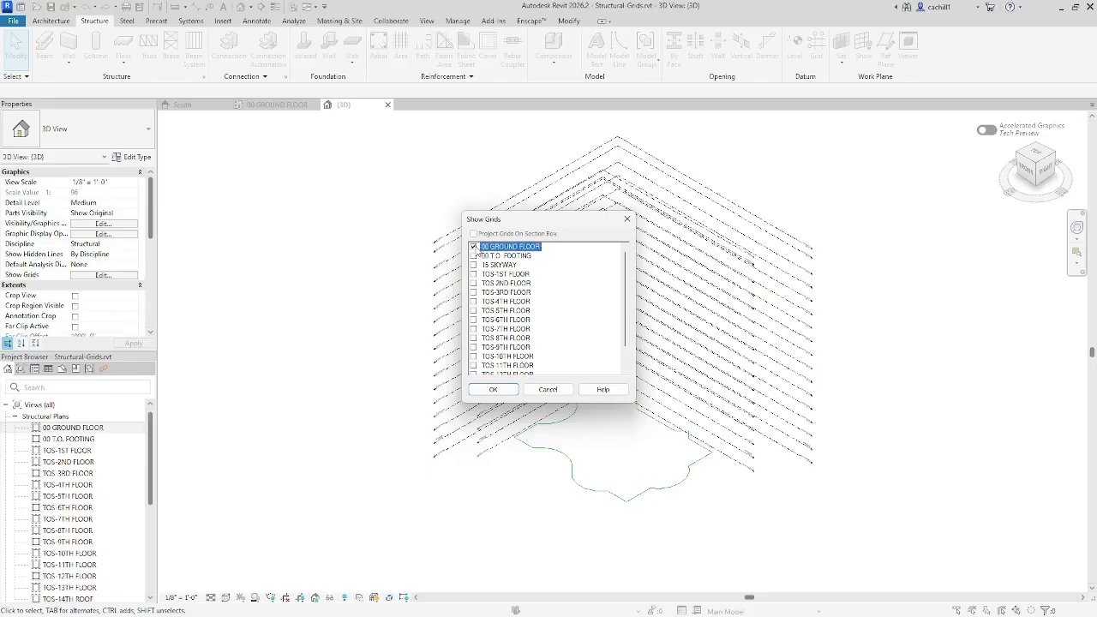
pyautogui.click(495, 389)
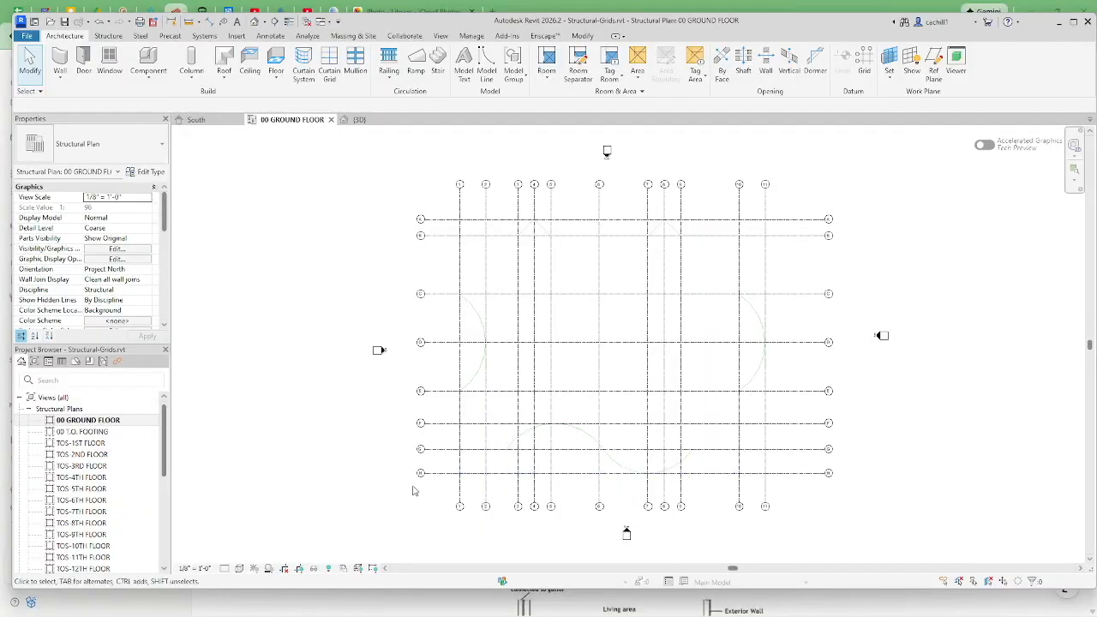
# Turn on the imported First-Floor-Structural-Suites.dwg in the 00 GROUND FLOOR plan's visibility overrides
pyautogui.scroll(1, 424, 493)
pyautogui.scroll(4, 424, 493)
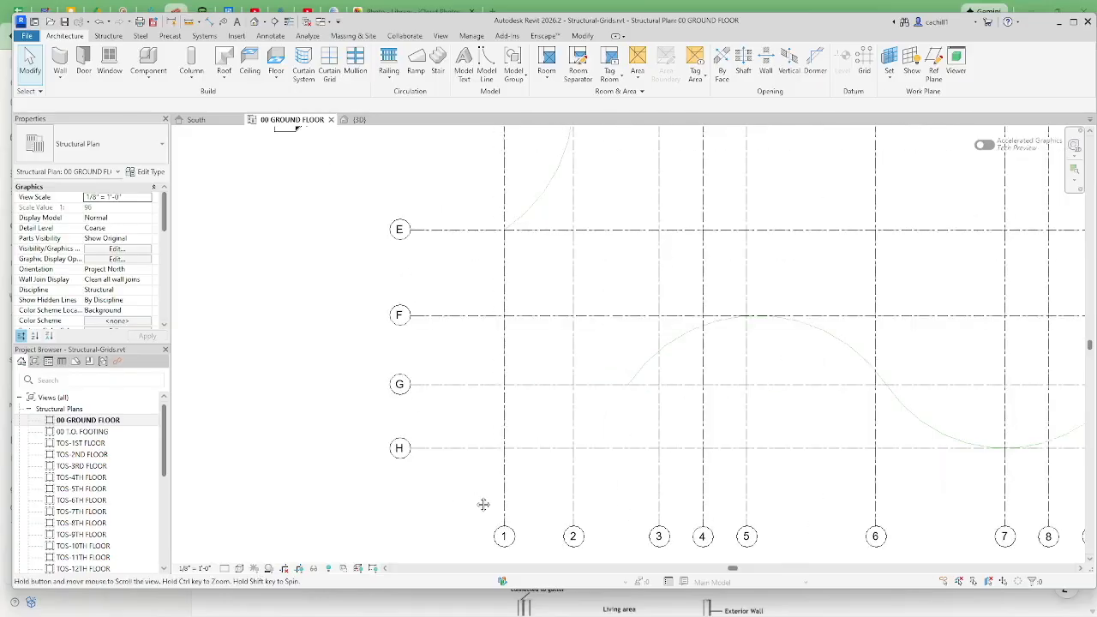
pyautogui.scroll(1, 407, 395)
pyautogui.moveTo(372, 411); pyautogui.dragTo(294, 463, button='middle')
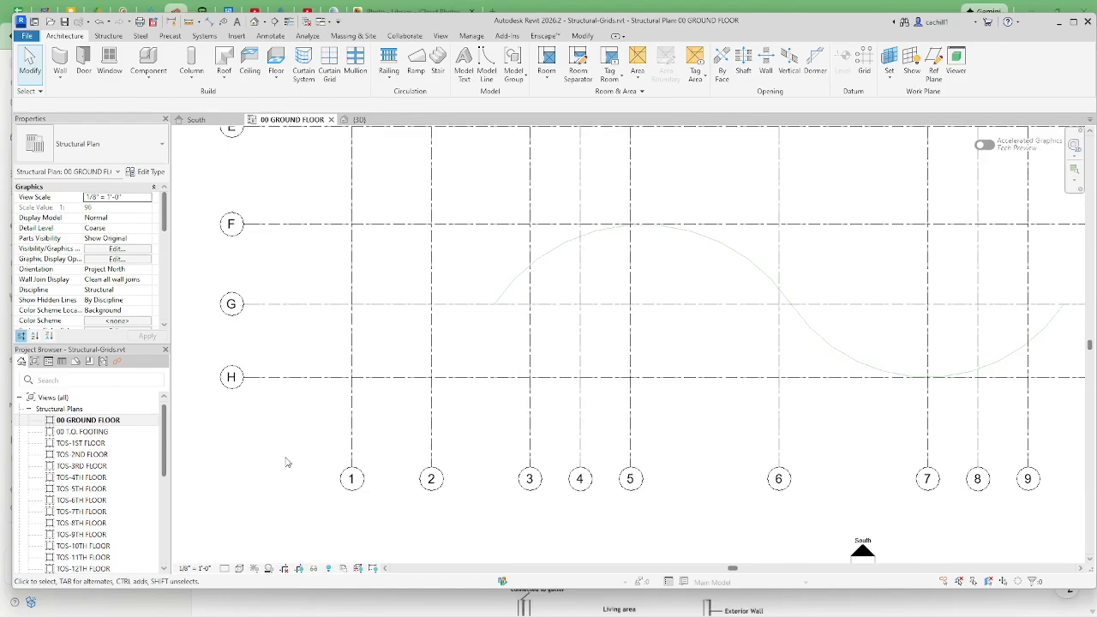
pyautogui.press('v')
pyautogui.press('v')
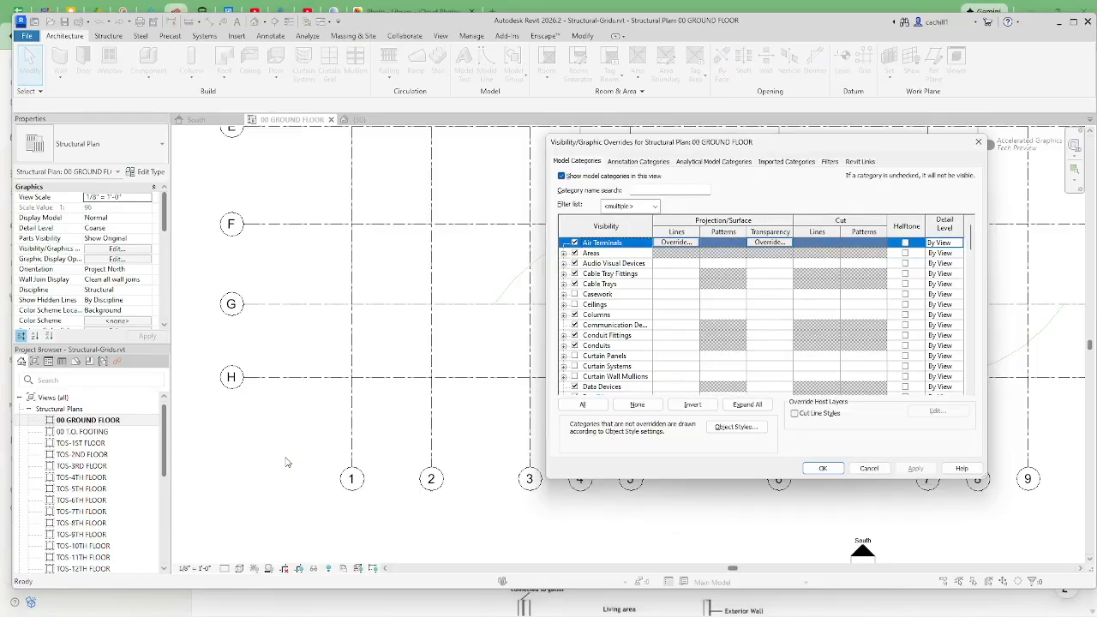
pyautogui.click(782, 161)
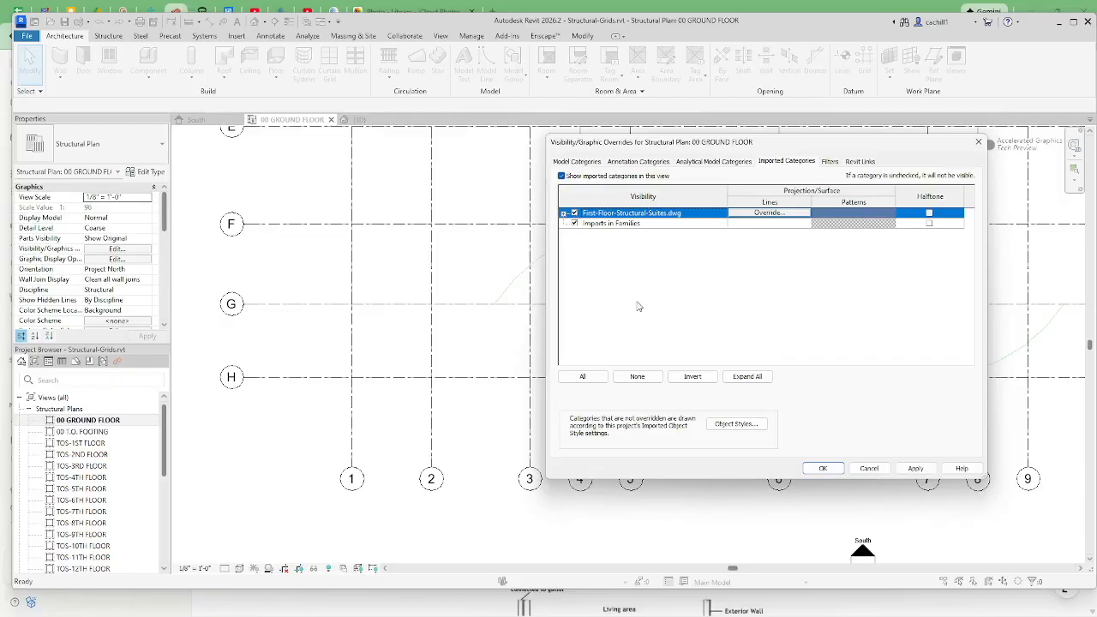
pyautogui.click(827, 469)
# Draw a vertical grid over the imported drawing's 2.1 line, ending level with the lower bubbles of the numbered grids
pyautogui.scroll(-1, 511, 517)
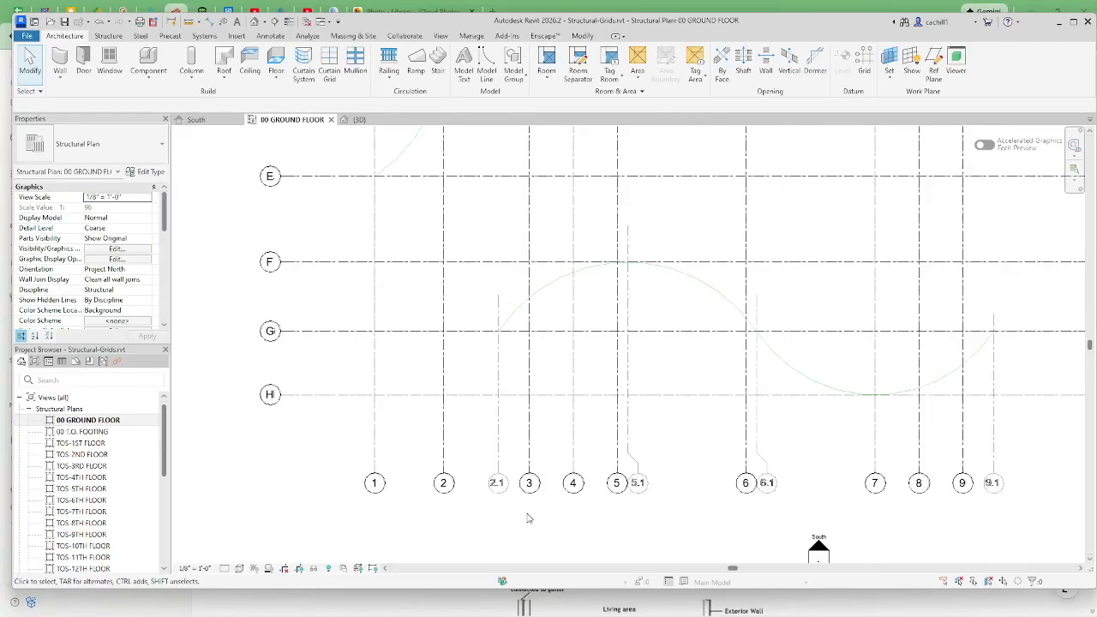
pyautogui.moveTo(543, 519); pyautogui.dragTo(453, 503, button='middle')
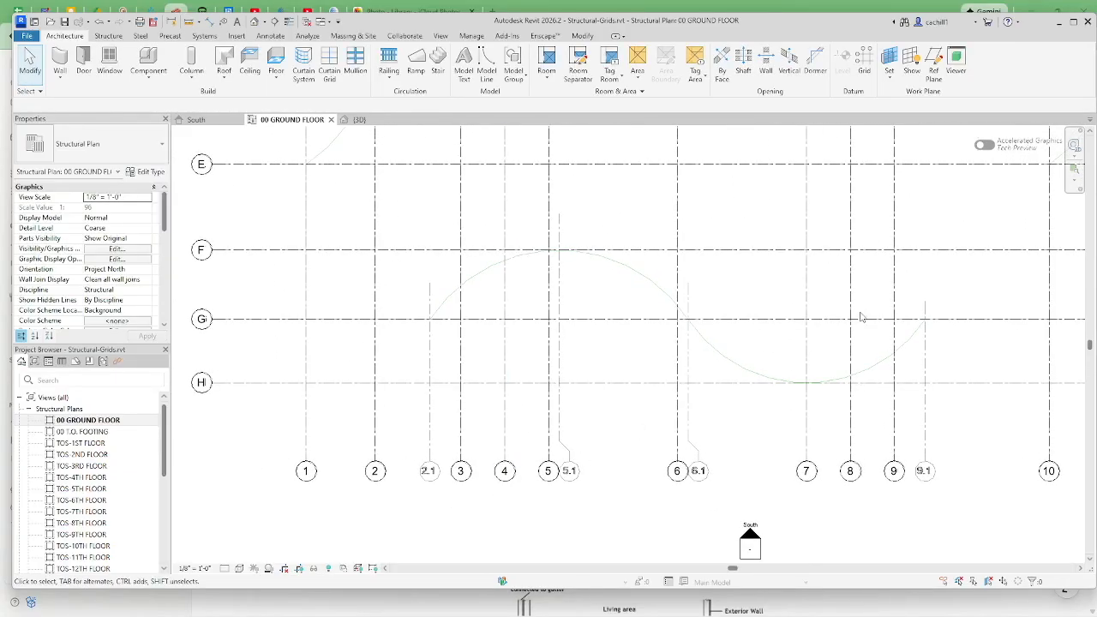
pyautogui.click(862, 68)
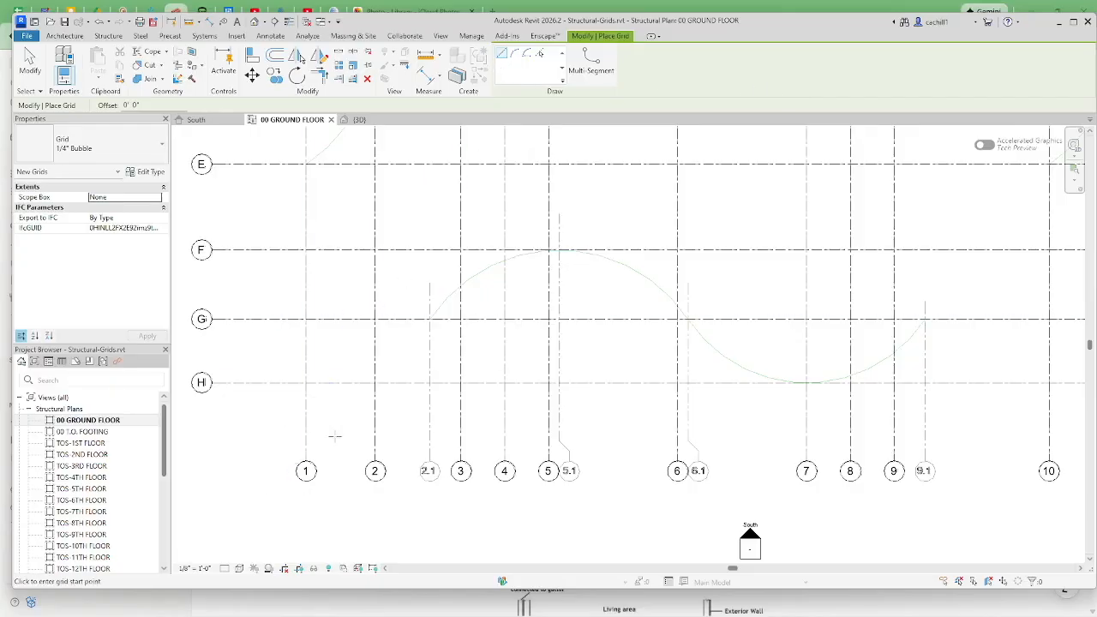
pyautogui.click(429, 282)
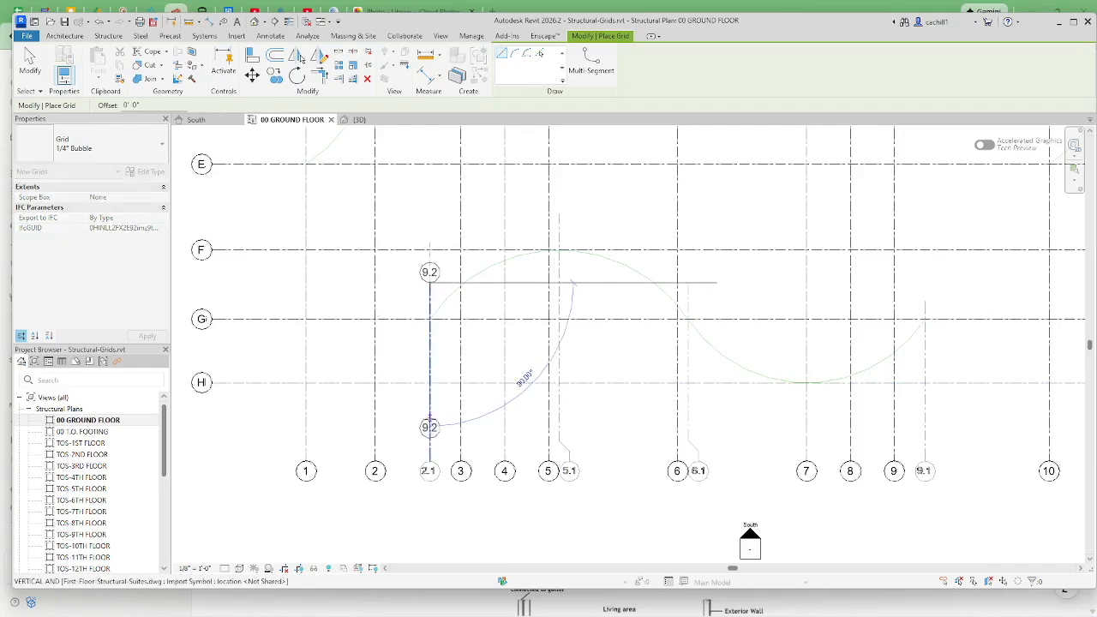
pyautogui.click(429, 463)
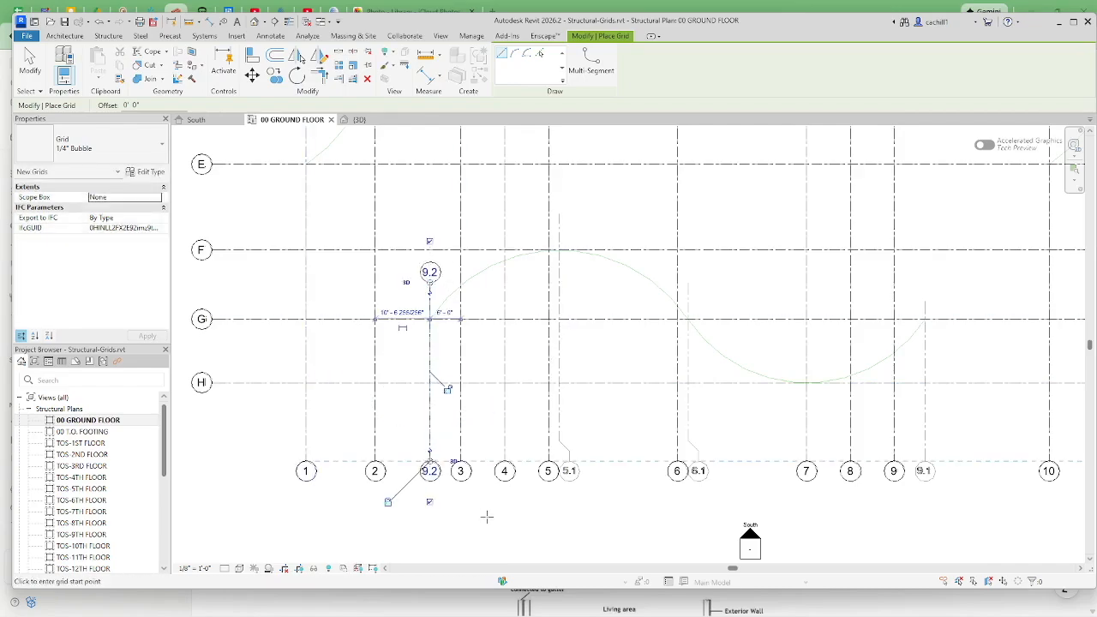
pyautogui.click(29, 62)
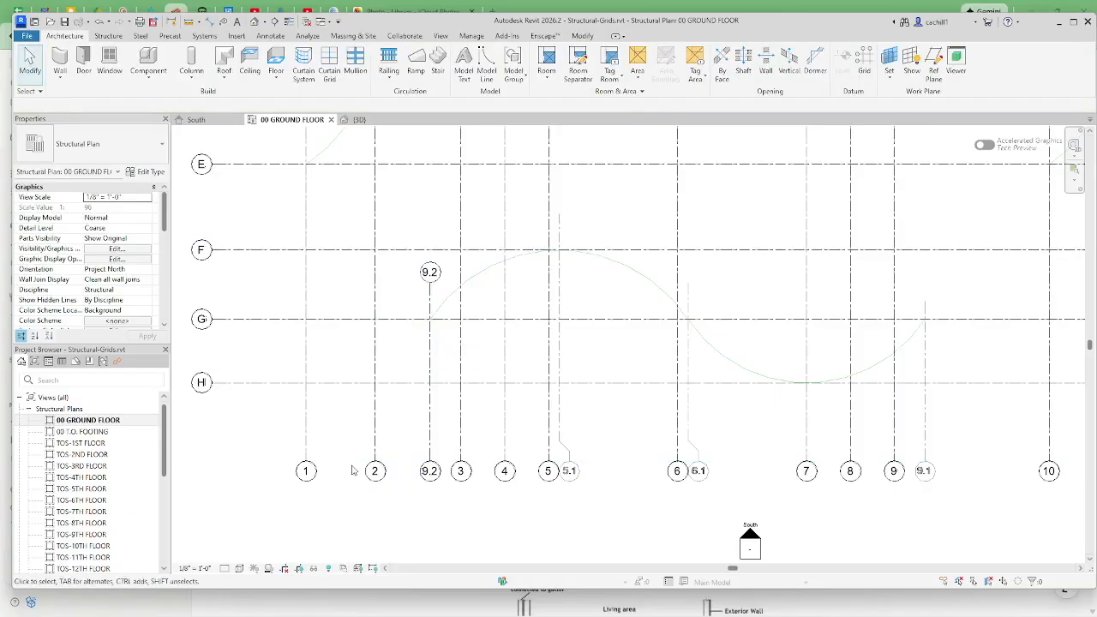
# Rename the new grid between grids 2 and 3 as 2.1
pyautogui.click(430, 473)
pyautogui.click(430, 471)
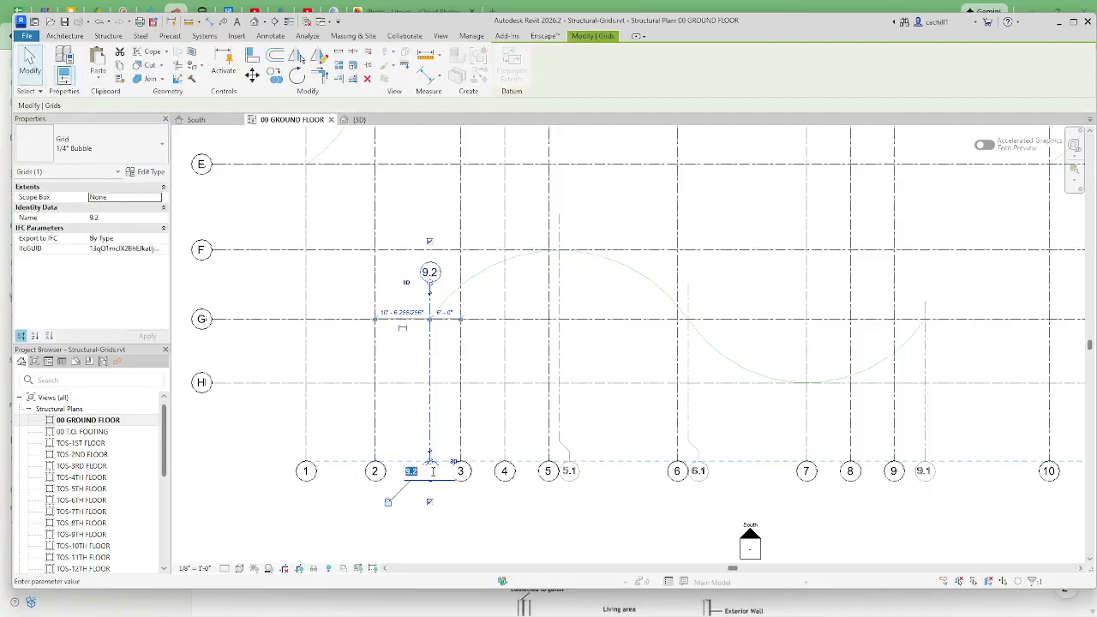
pyautogui.press('BackSpace')
pyautogui.press('Return')
pyautogui.click(495, 518)
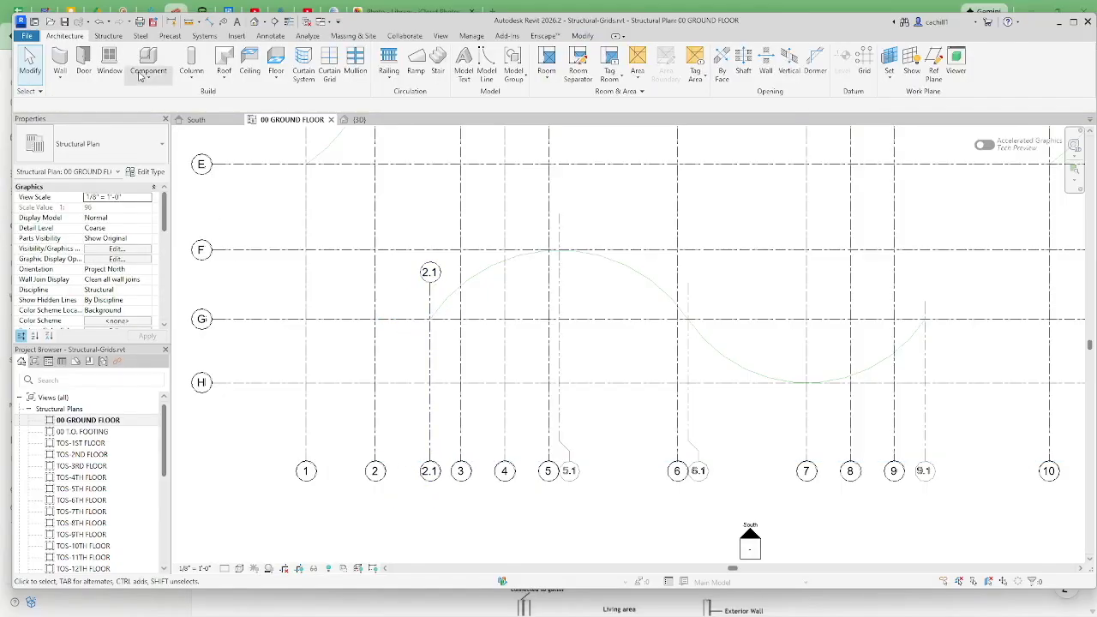
# Draw a vertical grid over the imported drawing's 5.1 line, from above grid F down to the lower bubble row
pyautogui.click(110, 36)
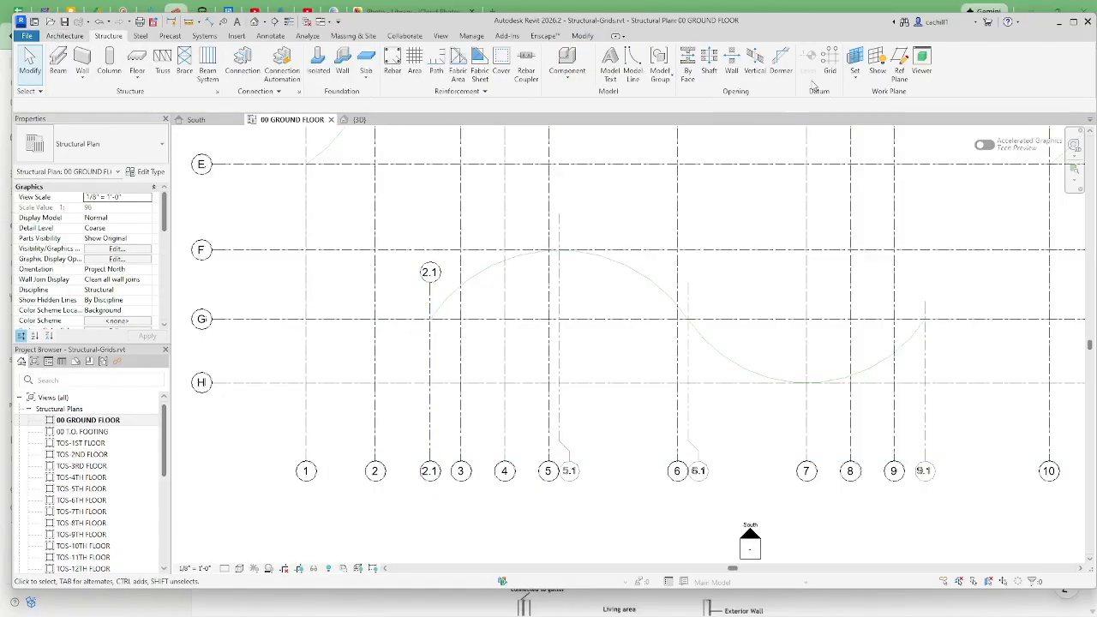
pyautogui.click(827, 65)
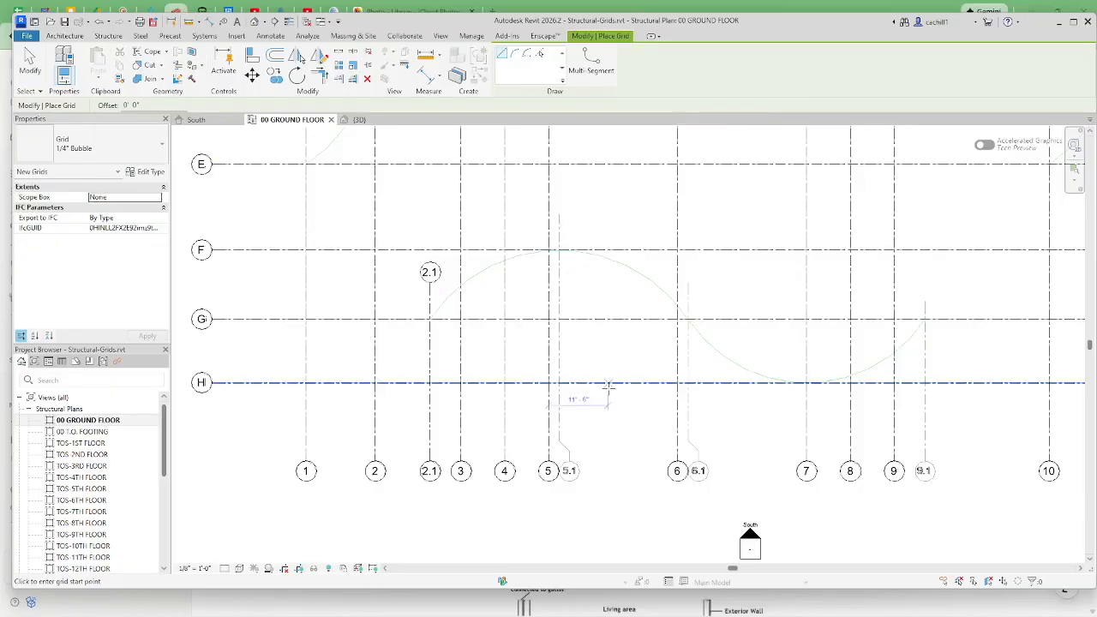
pyautogui.click(558, 214)
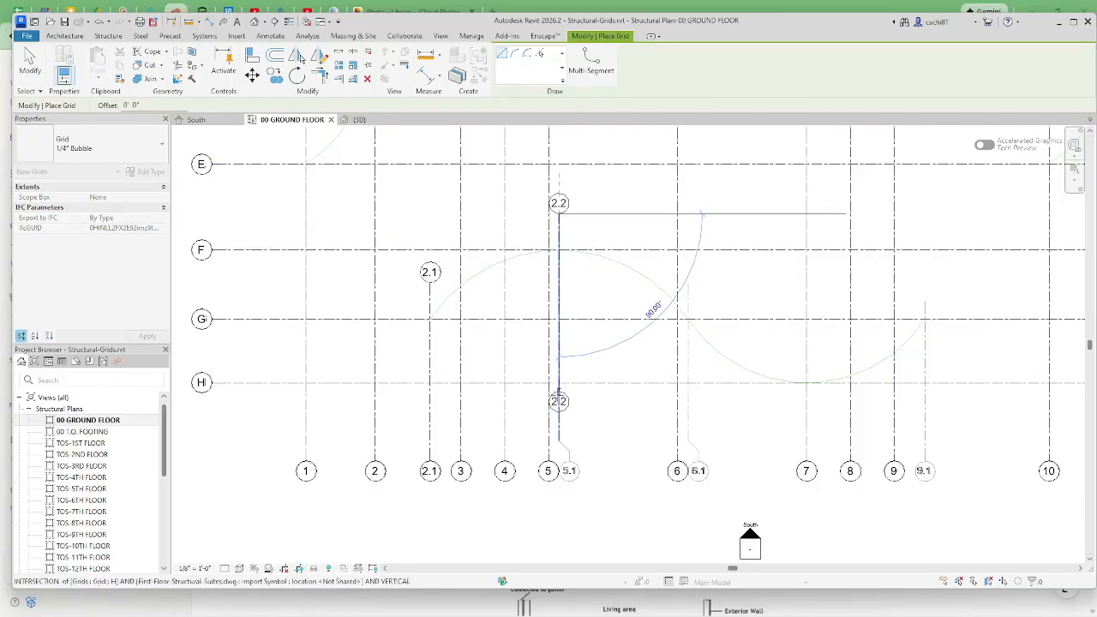
pyautogui.click(559, 464)
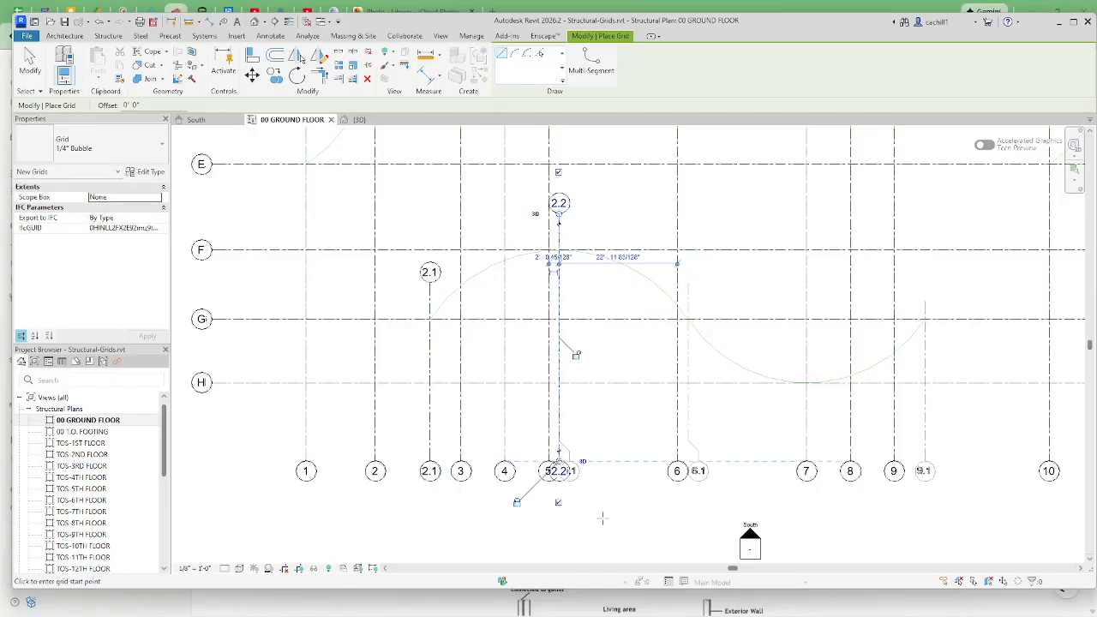
pyautogui.press('Escape')
pyautogui.press('Escape')
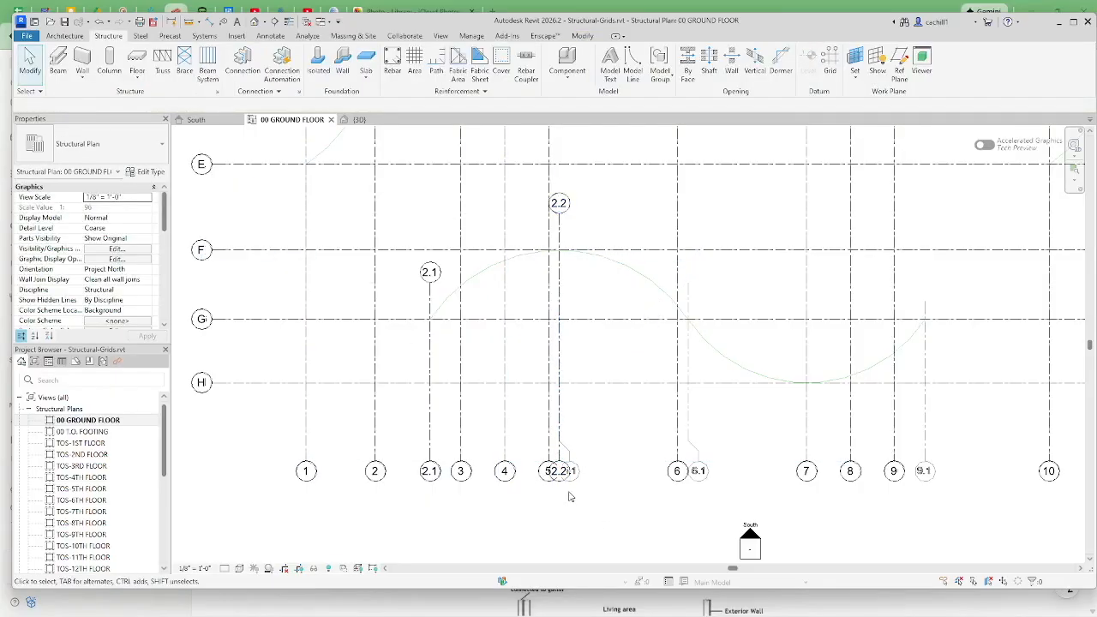
# Set the name of the new grid just beside grid 5 to 5.1
pyautogui.click(559, 387)
pyautogui.click(123, 218)
pyautogui.write('5.1')
pyautogui.click(147, 336)
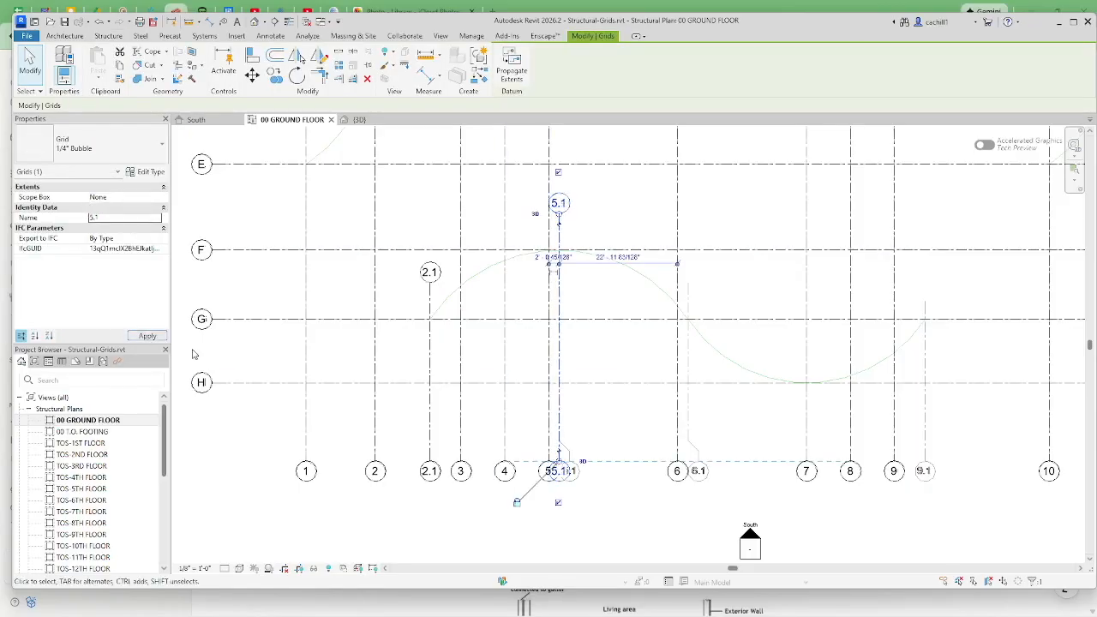
pyautogui.click(221, 349)
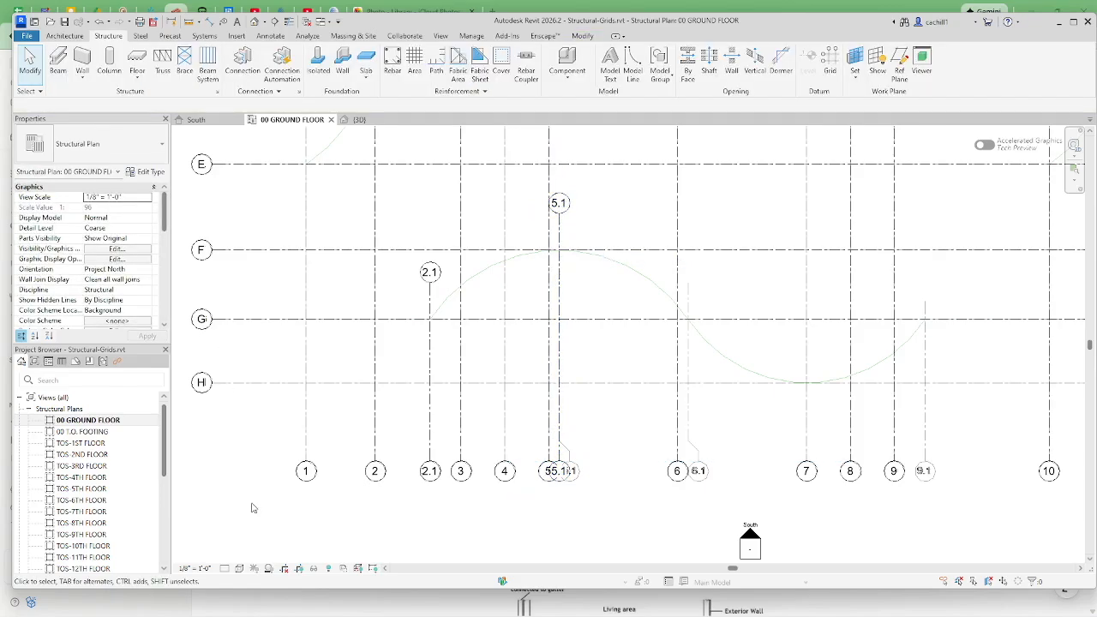
# Add an elbow at grid 5.1's lower end and shift its bubble clear of grid 5, matching the imported drawing
pyautogui.click(563, 327)
pyautogui.scroll(5, 590, 489)
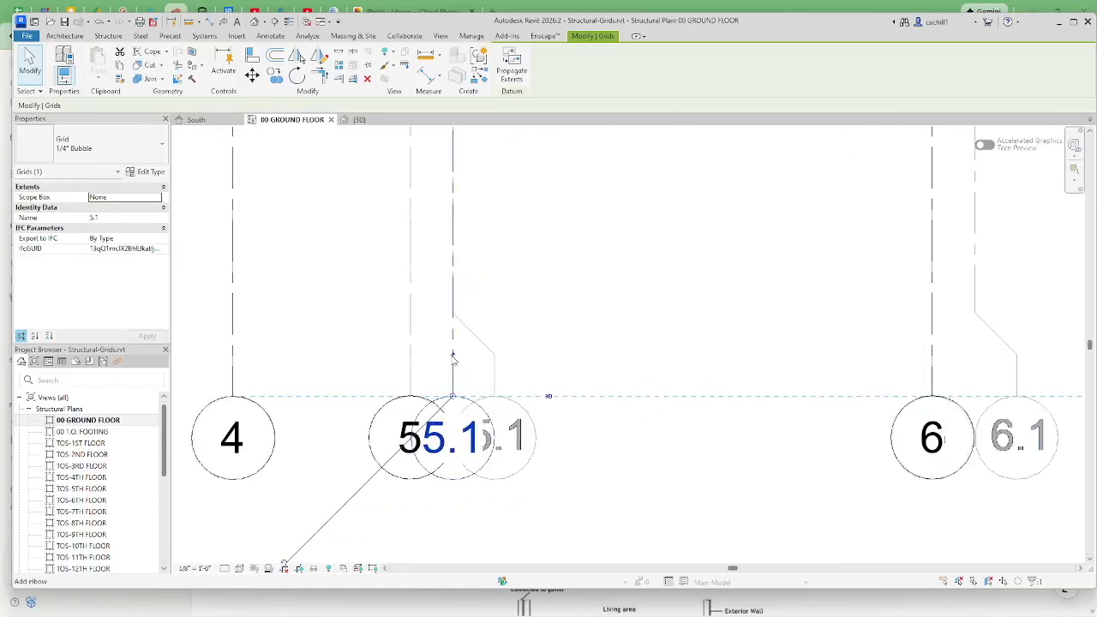
pyautogui.click(454, 356)
pyautogui.moveTo(412, 355); pyautogui.dragTo(499, 362)
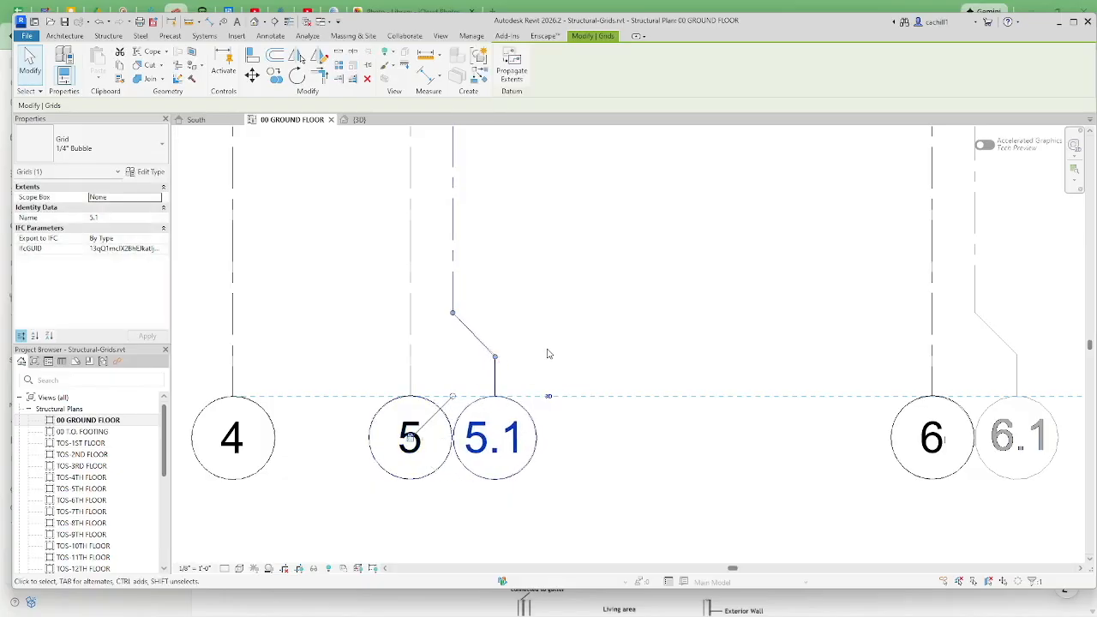
pyautogui.press('Escape')
pyautogui.scroll(-5, 549, 354)
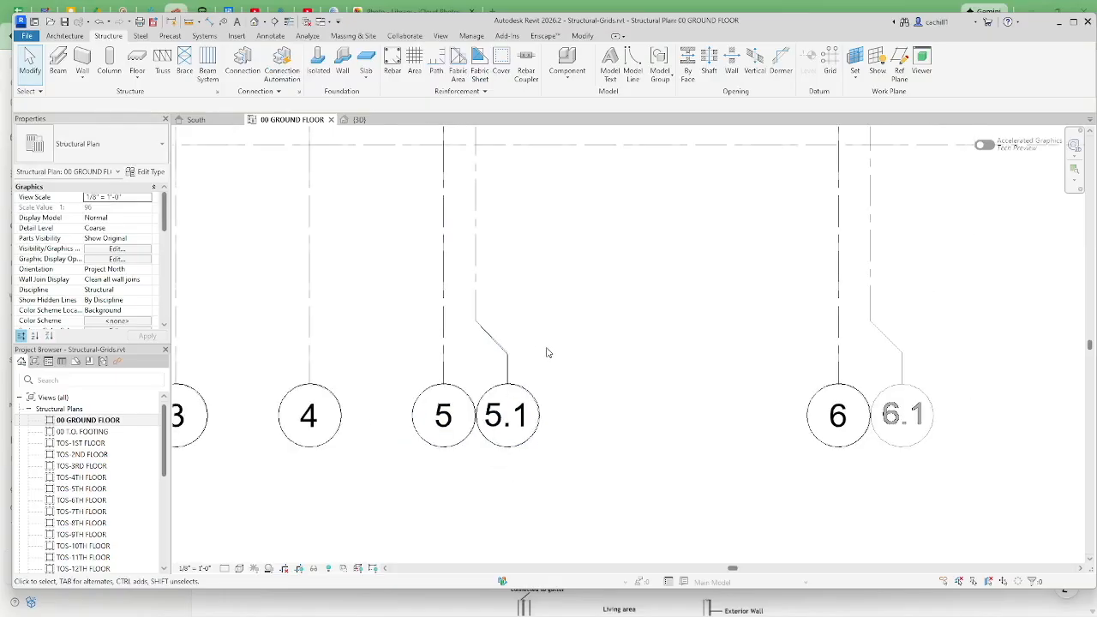
# Draw two vertical grids over the imported drawing's 6.1 and 9.1 lines, ending at the lower bubble row
pyautogui.moveTo(611, 432); pyautogui.dragTo(578, 513, button='middle')
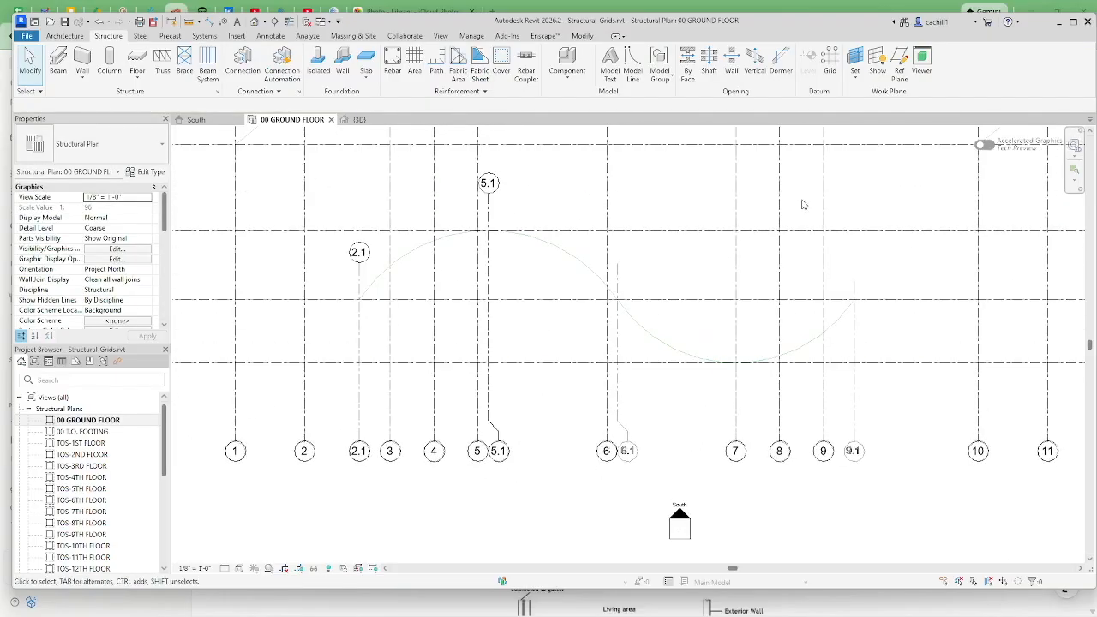
pyautogui.click(828, 68)
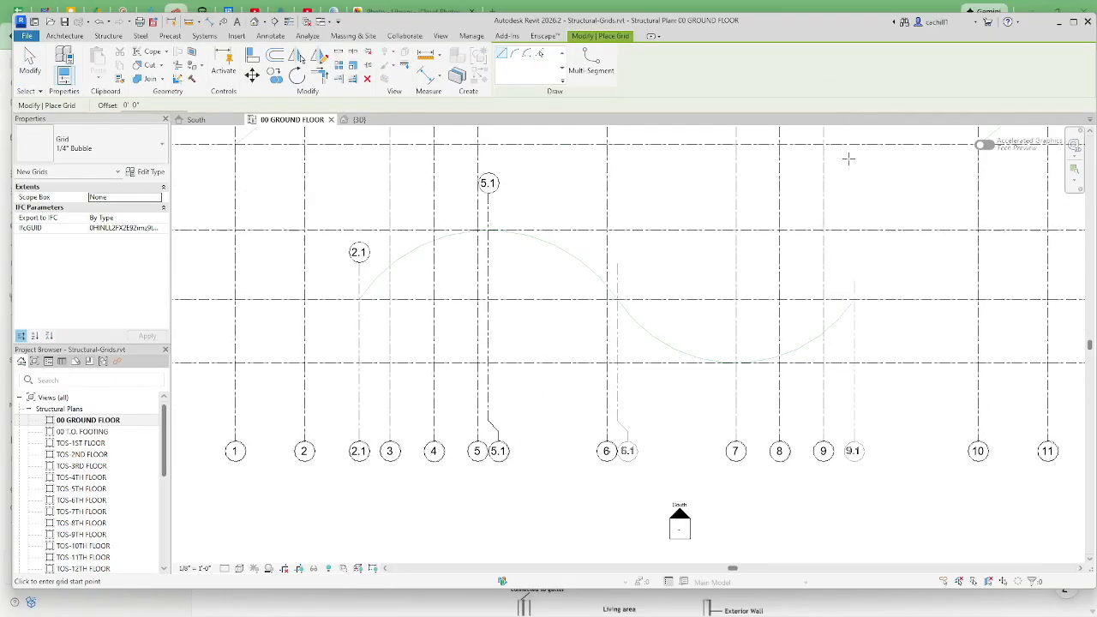
pyautogui.click(616, 262)
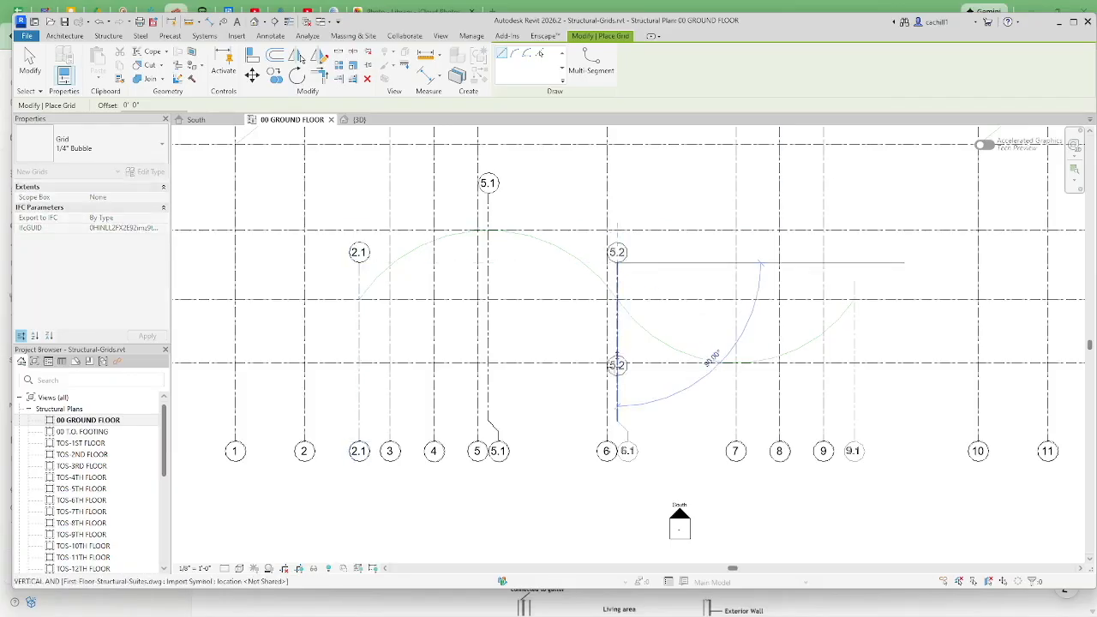
pyautogui.click(610, 445)
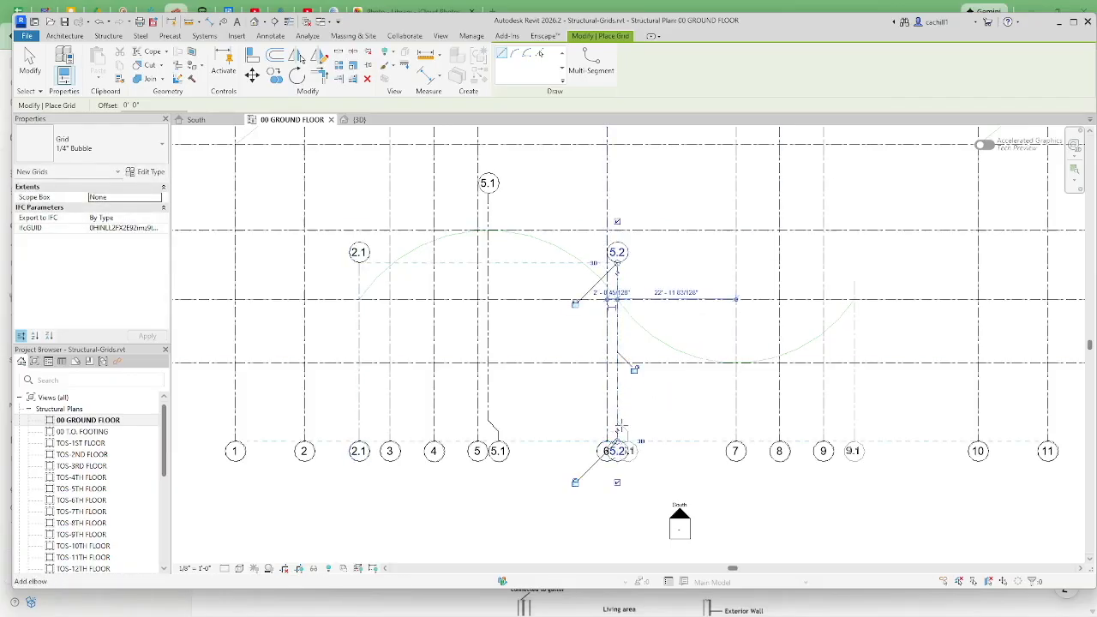
pyautogui.press('Escape')
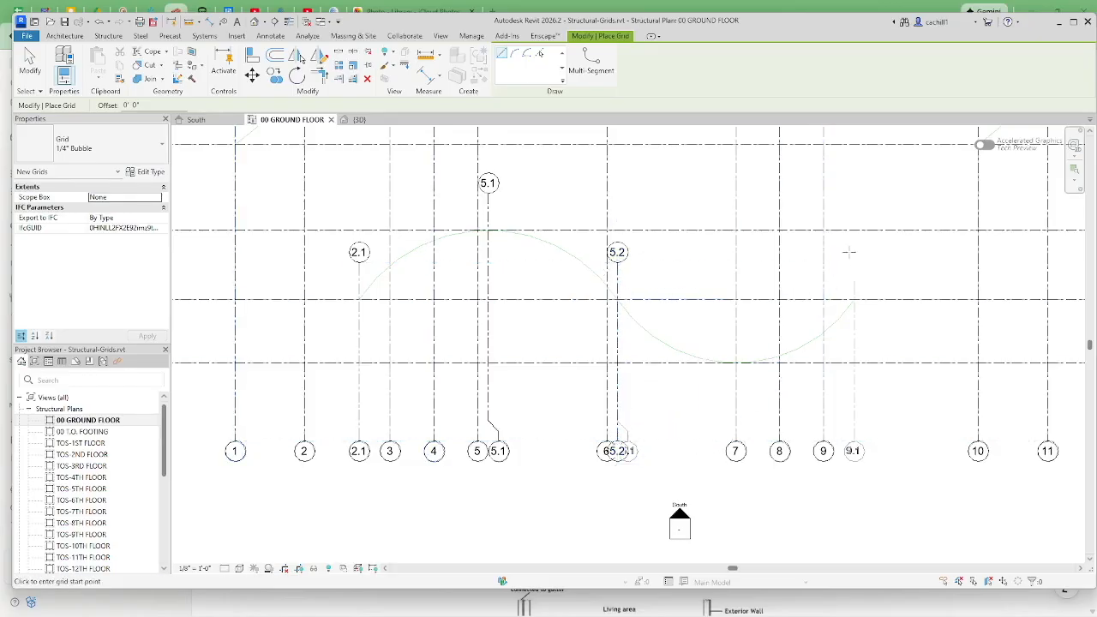
pyautogui.click(854, 283)
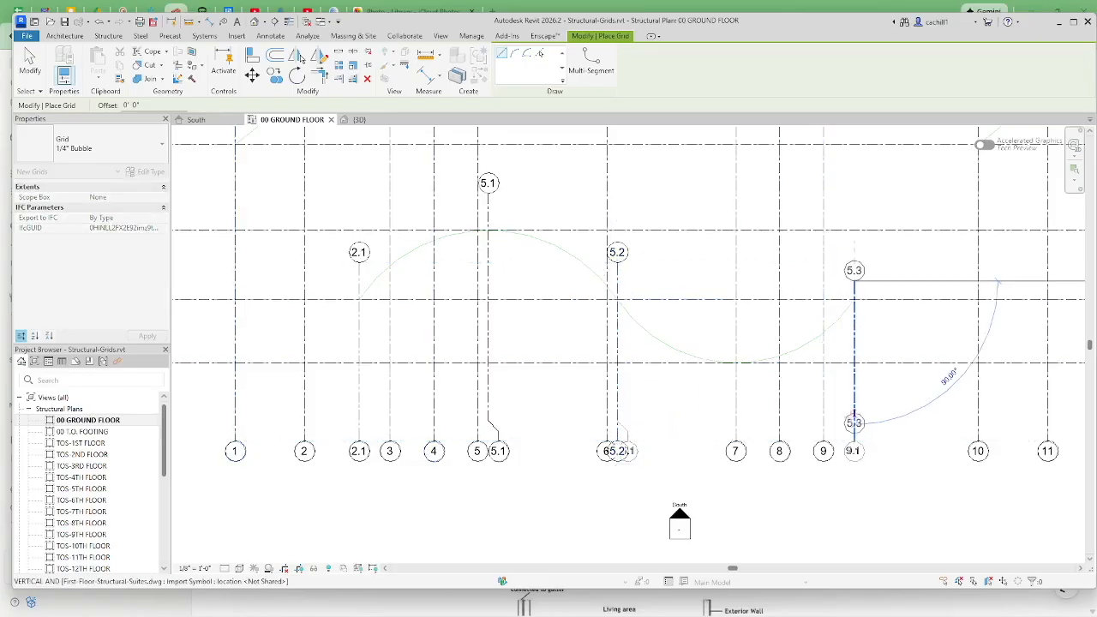
pyautogui.click(853, 439)
pyautogui.press('Escape')
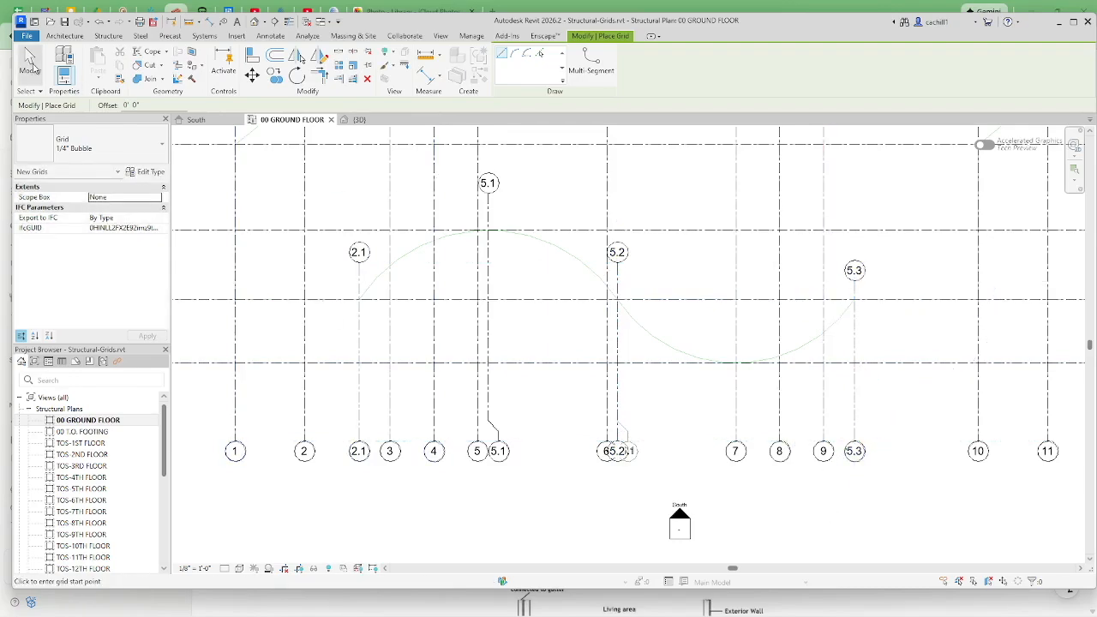
pyautogui.click(29, 62)
# Rename the new grid beside grid 6 as 6.1
pyautogui.click(620, 255)
pyautogui.click(617, 253)
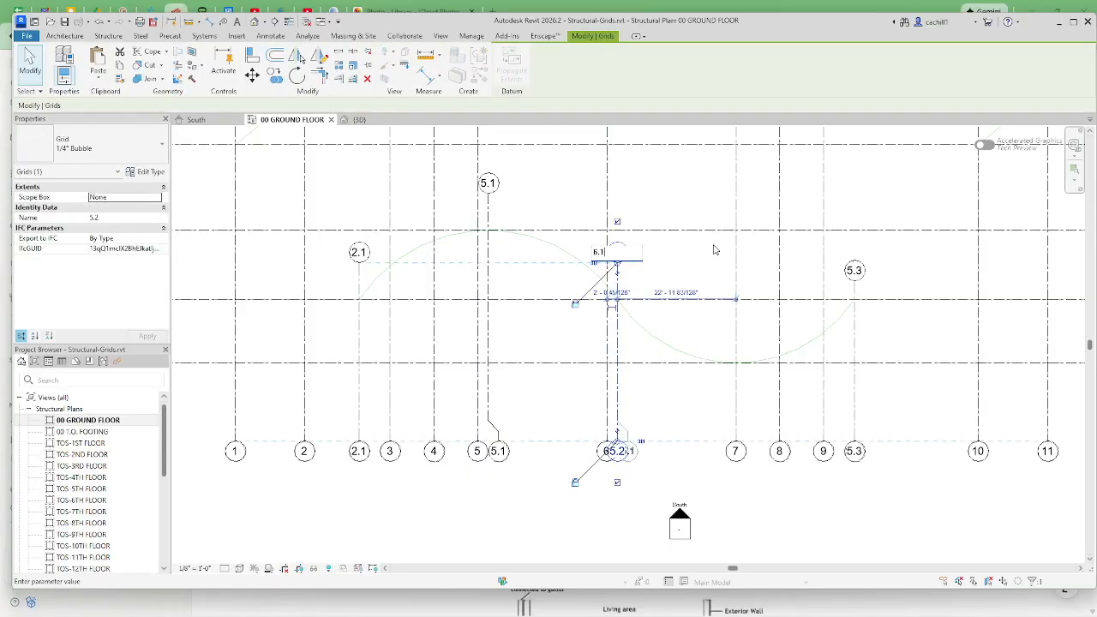
pyautogui.press('Return')
pyautogui.click(888, 264)
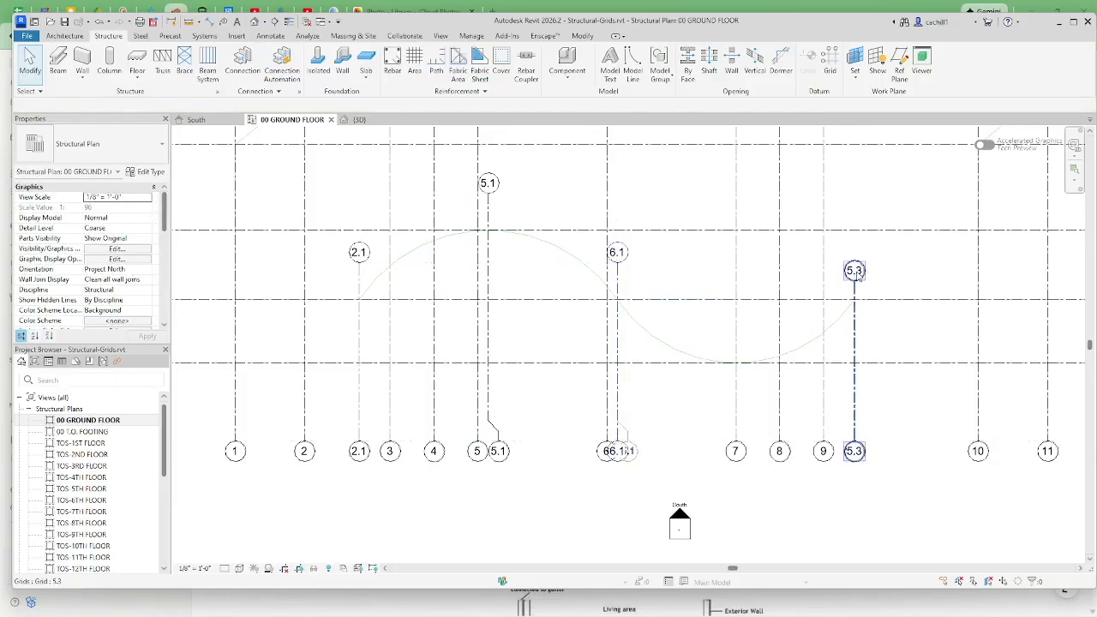
# Rename the new grid beside grid 9 as 9.1 and fit the whole plan in the view
pyautogui.click(856, 274)
pyautogui.click(855, 270)
pyautogui.press('BackSpace')
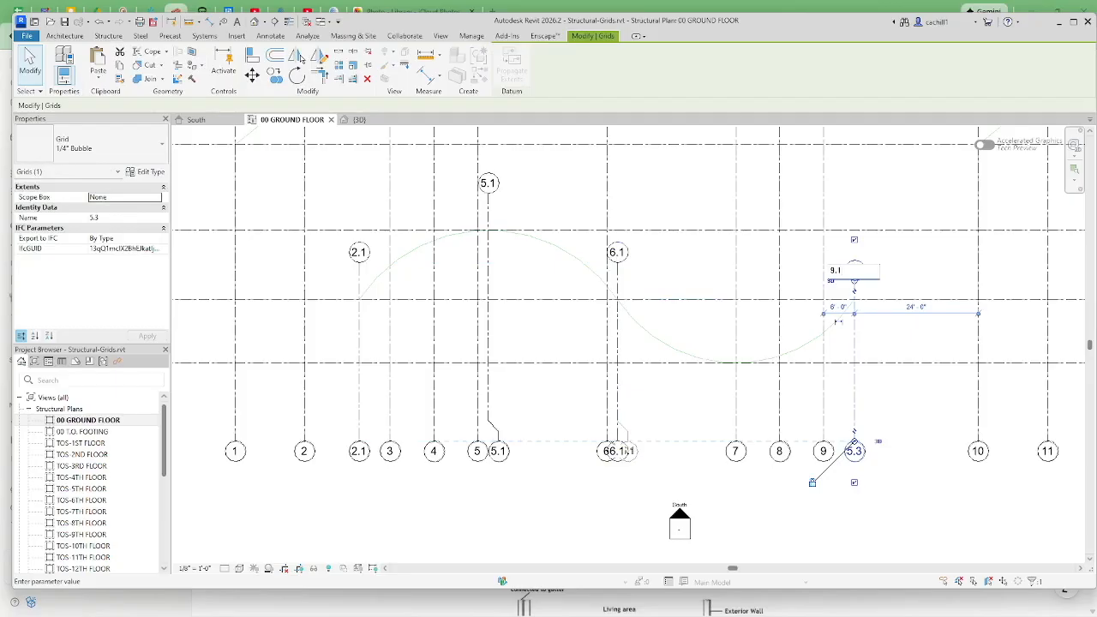
pyautogui.press('Return')
pyautogui.click(910, 504)
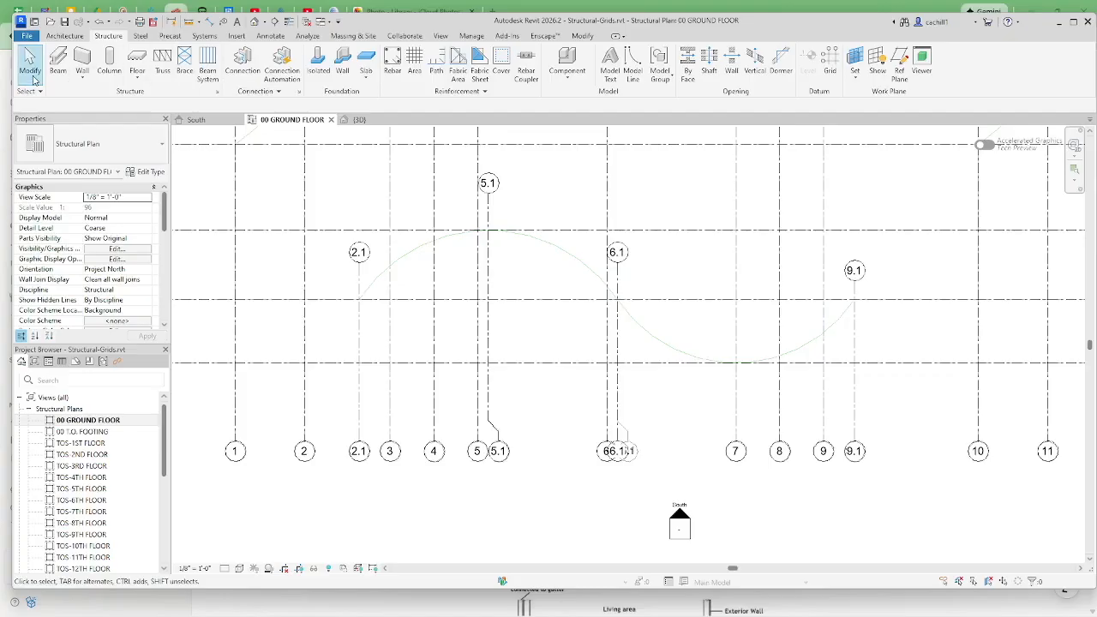
pyautogui.press('z')
pyautogui.press('e')
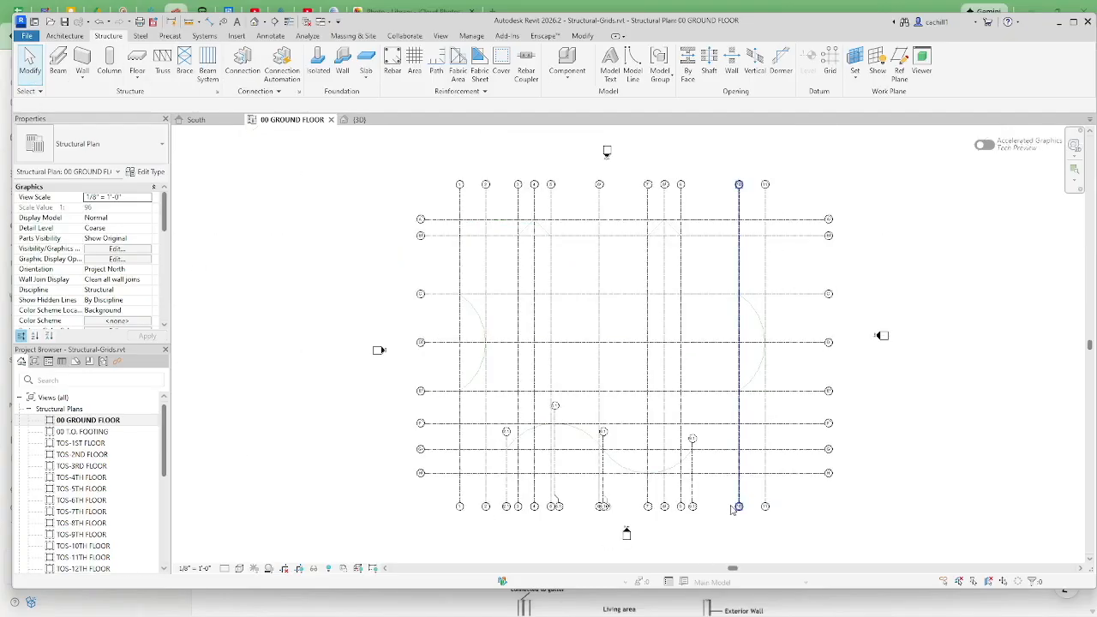